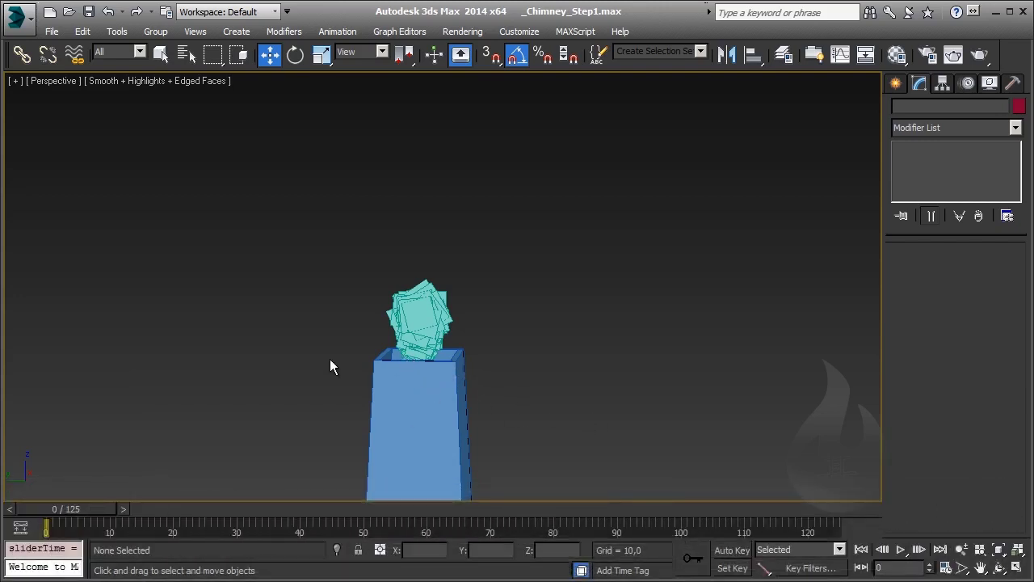
- Create a UDeflector beside the chimney and pick the chimney as its deflector object
middle_drag(515, 480, 503, 304)
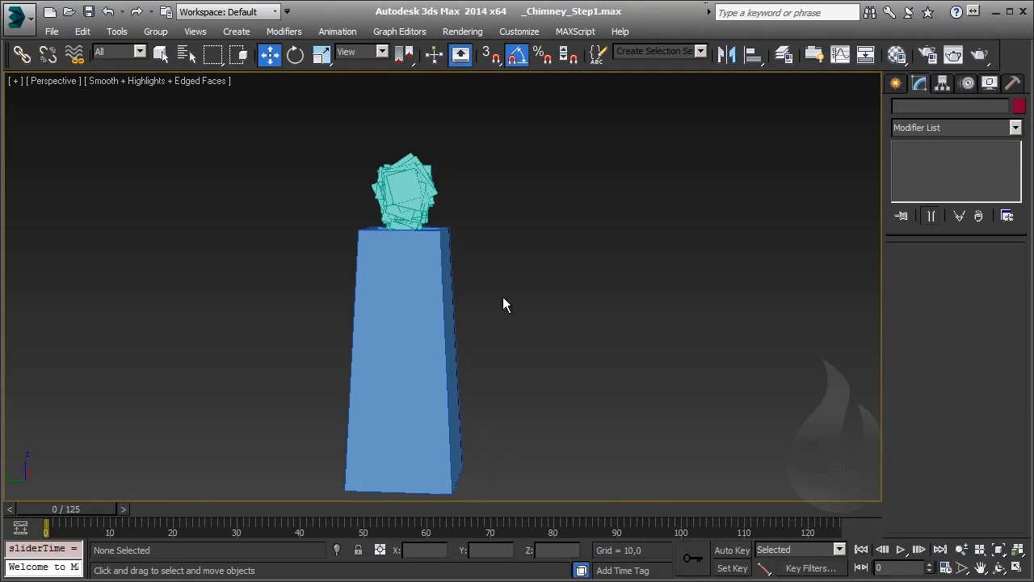
click(895, 83)
click(997, 108)
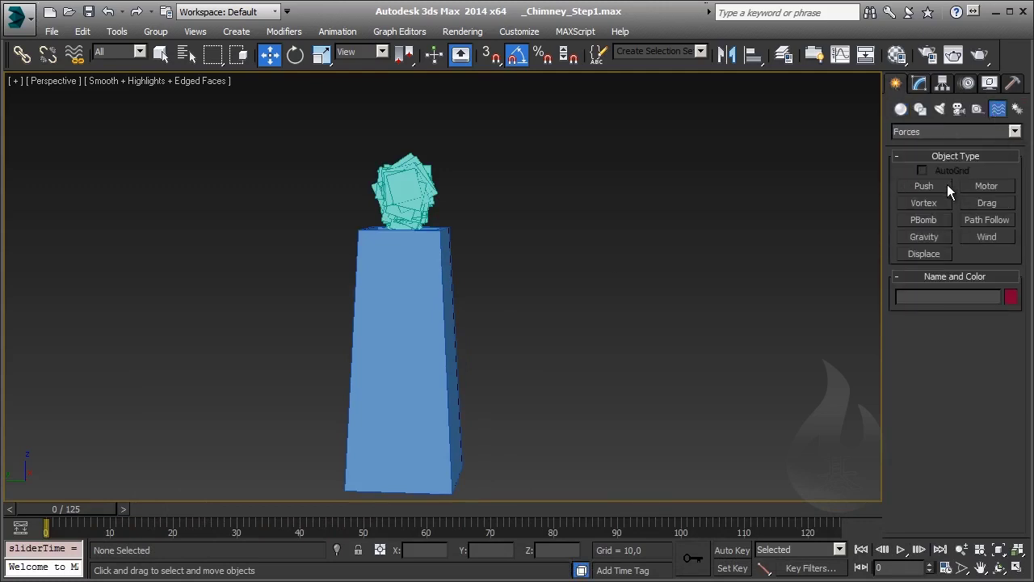
click(946, 132)
click(941, 155)
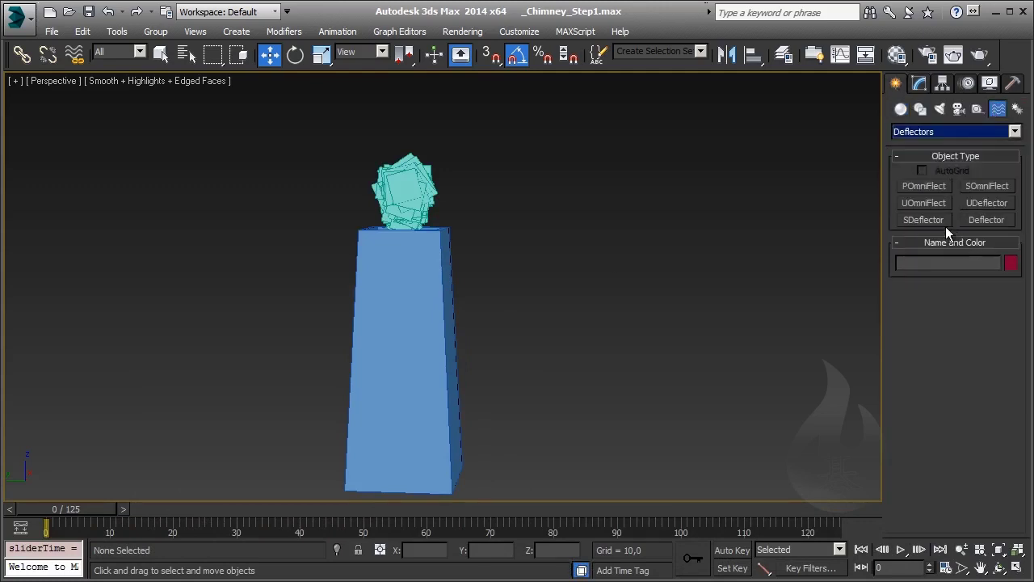
click(987, 203)
alt+middle_drag(594, 353, 545, 396)
drag(374, 408, 413, 459)
click(968, 353)
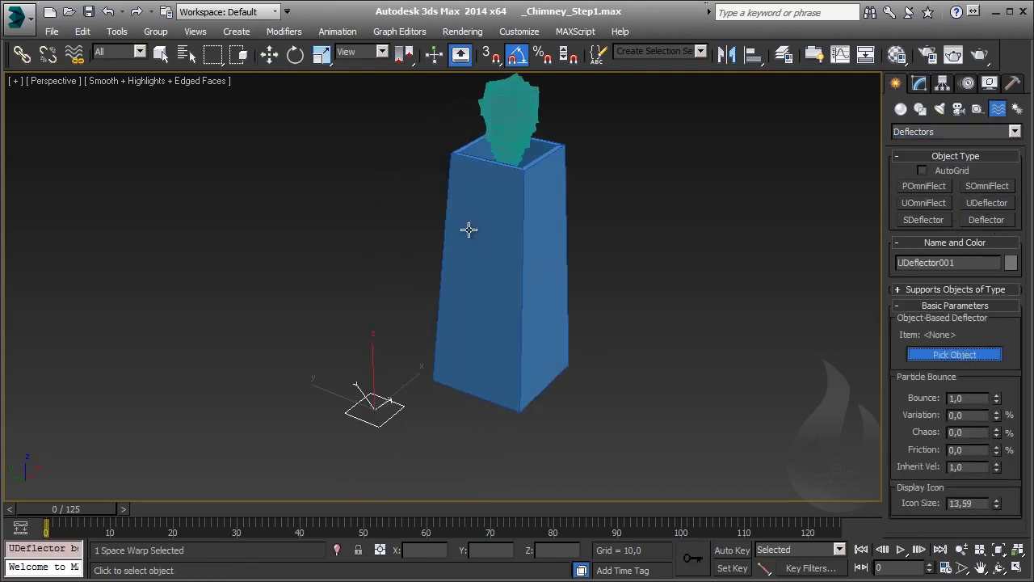
click(463, 225)
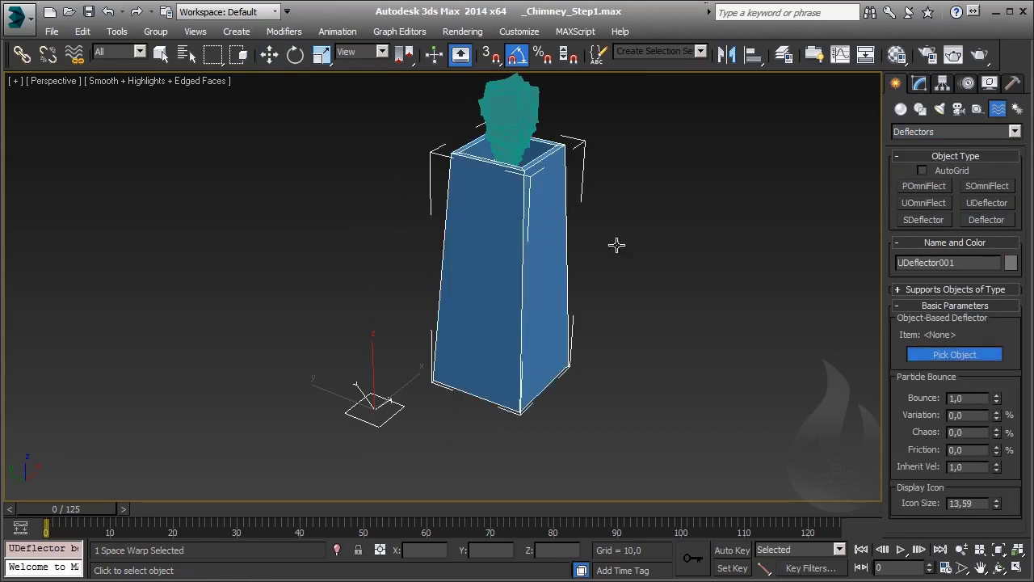
alt+middle_drag(698, 218, 776, 381)
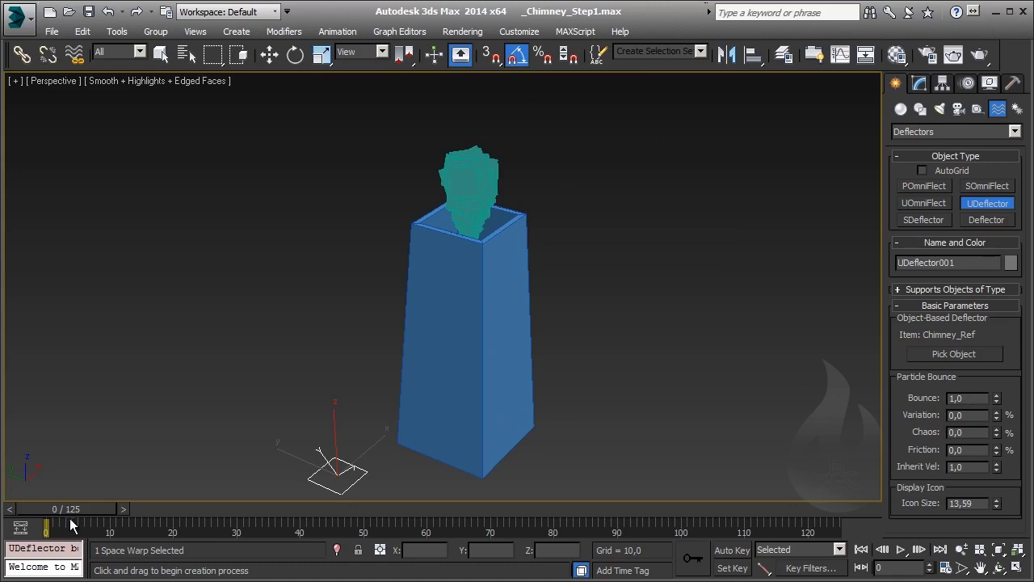
- At frame 64, lower the UDeflector's Bounce to 0,2 and finish creating it
drag(72, 510, 451, 509)
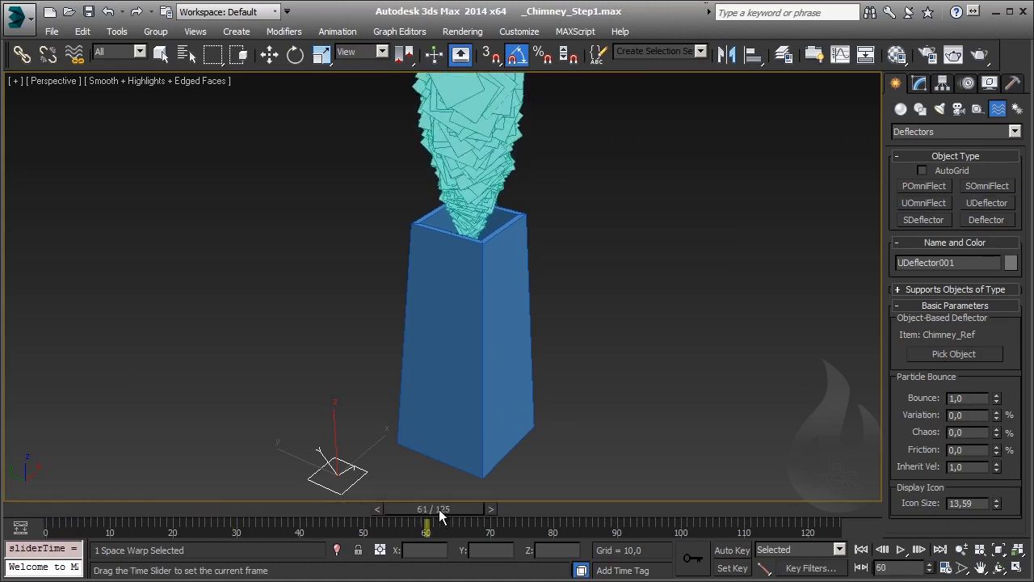
drag(974, 397, 879, 395)
text(0,)
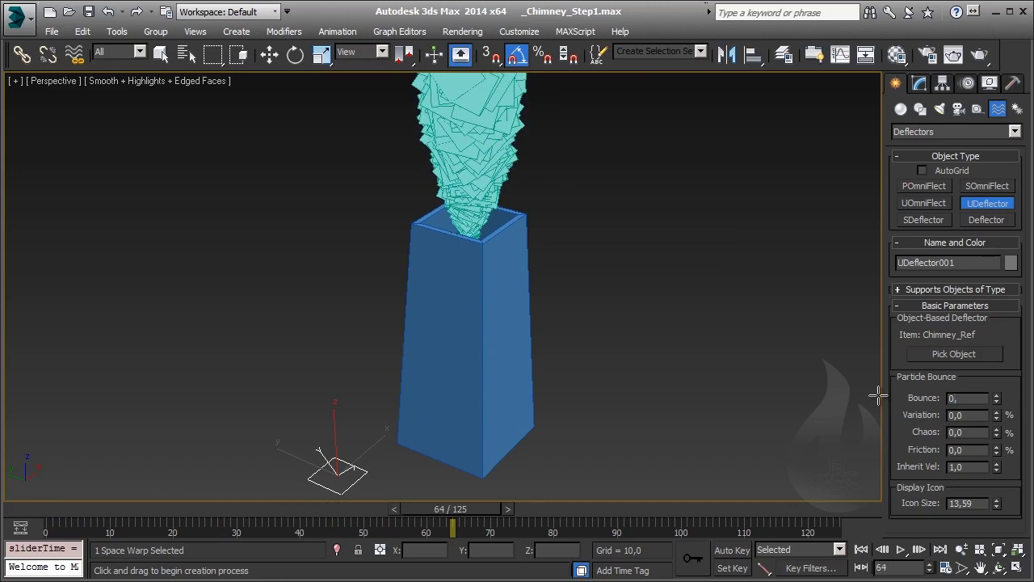
text(2)
key(Return)
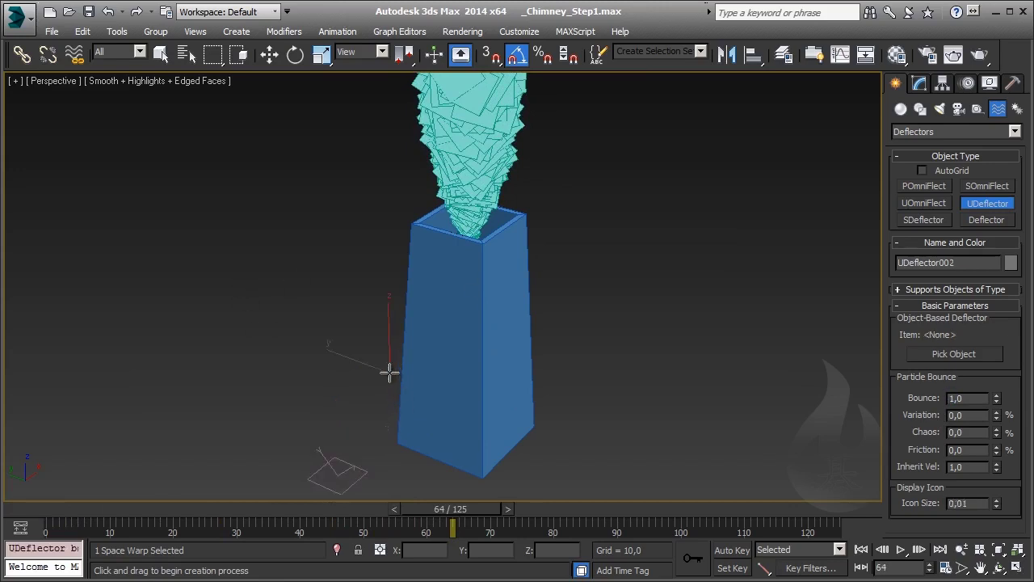
key(w)
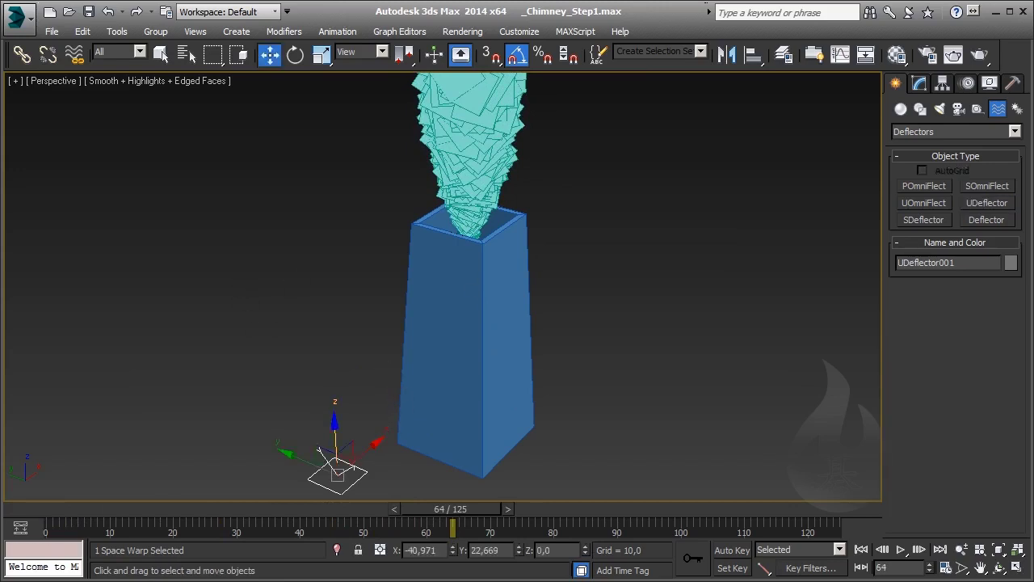
- Set Force_deflector as the current layer in the layer manager, then close it
click(780, 58)
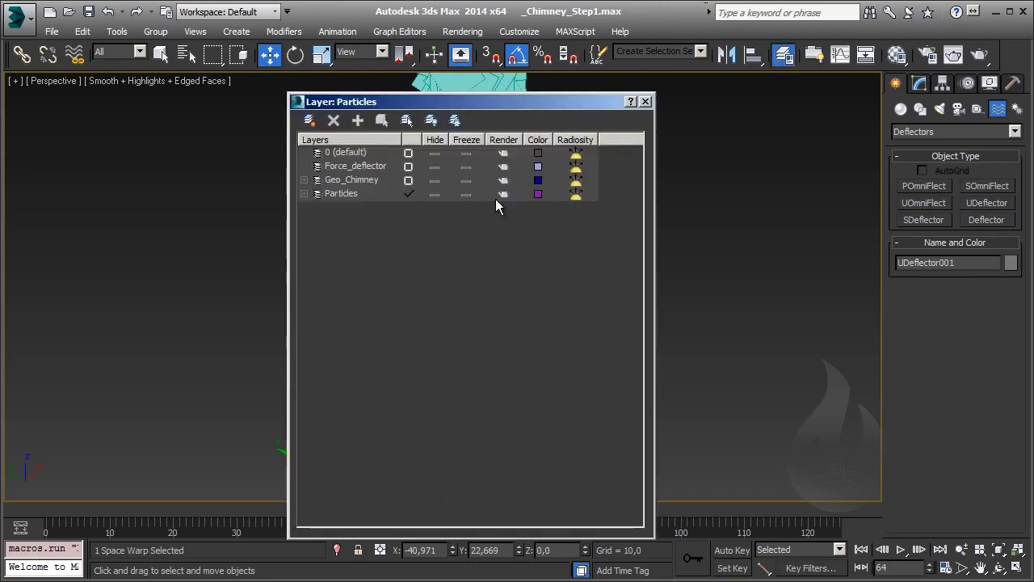
click(408, 166)
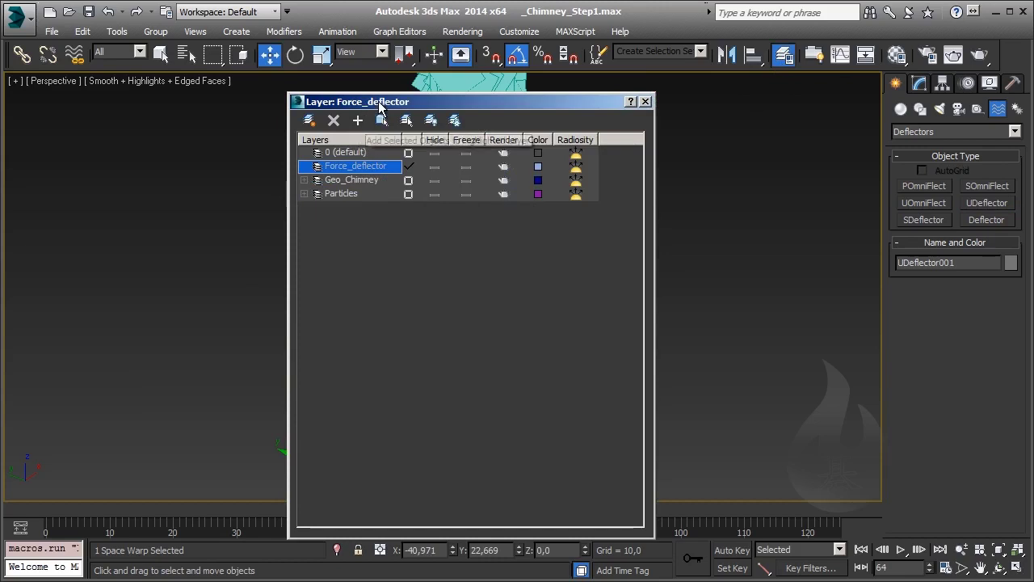
mouse_move(380, 101)
mouse_down()
mouse_move(724, 108)
mouse_move(408, 83)
mouse_up()
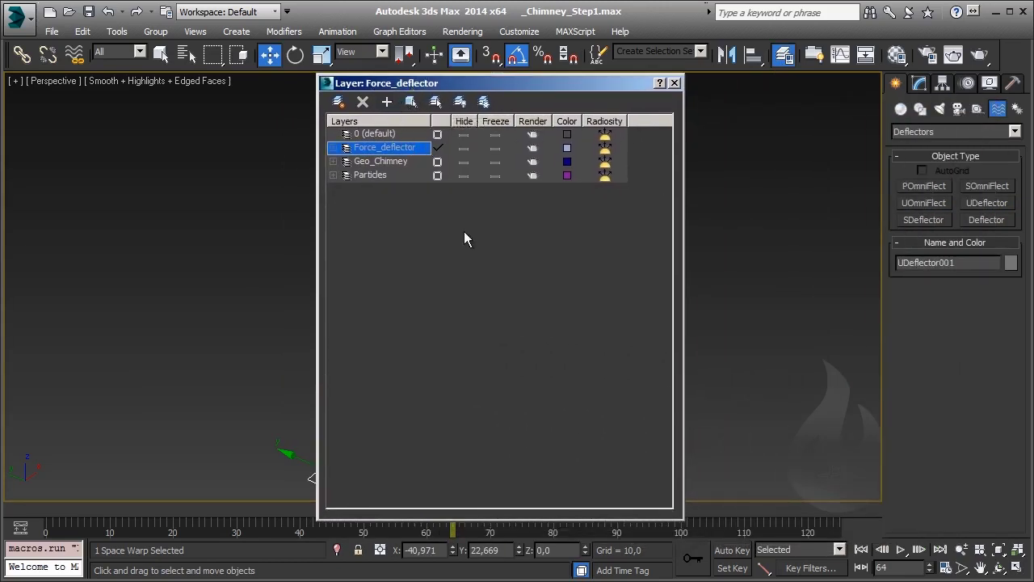
click(675, 82)
- Clear the selection, zoom out to frame the chimney, and switch the Space Warps category to Forces
click(651, 367)
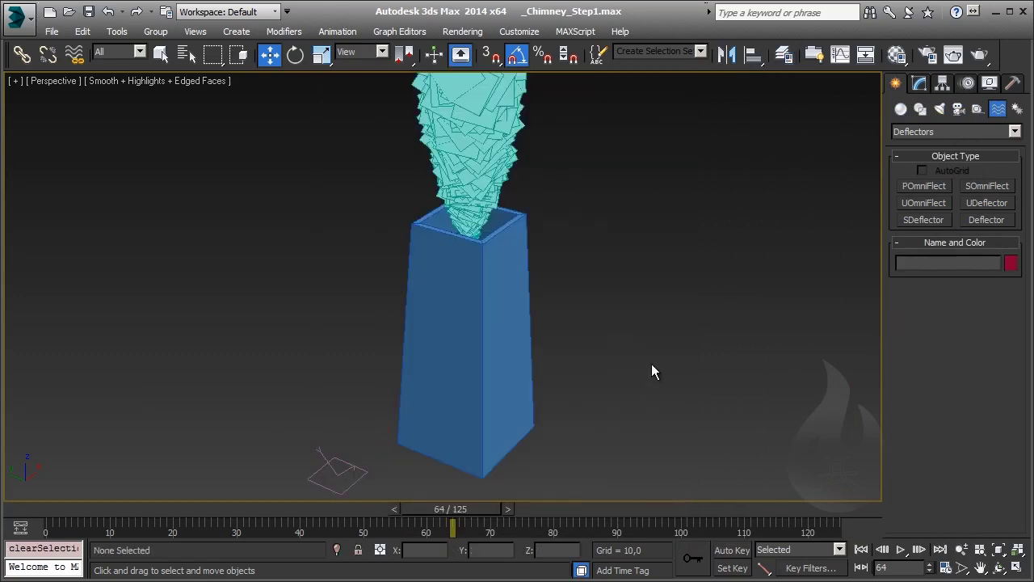
scroll(631, 374, down, 1)
scroll(612, 381, down, 3)
middle_drag(606, 422, 580, 369)
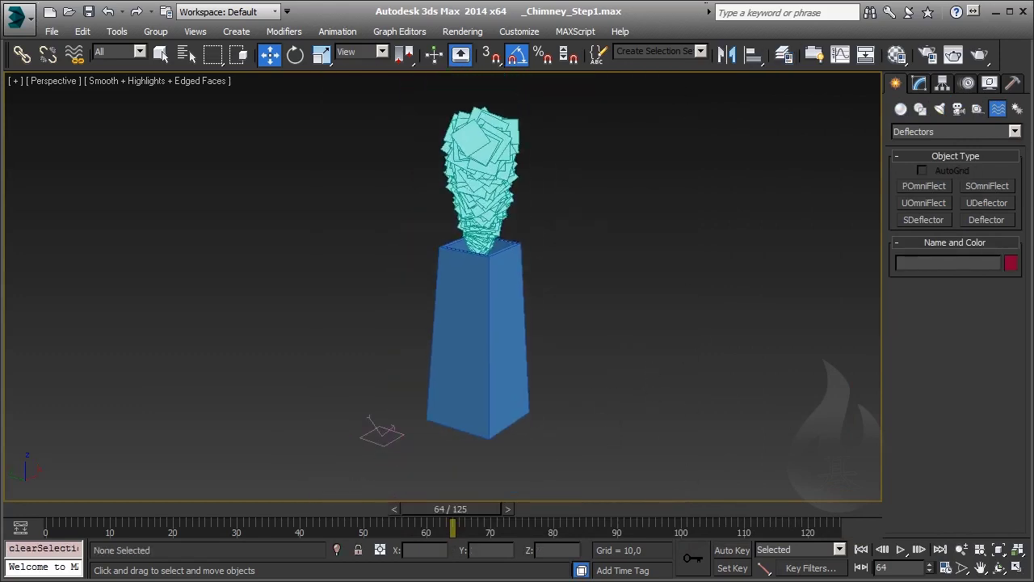
click(1015, 130)
click(973, 142)
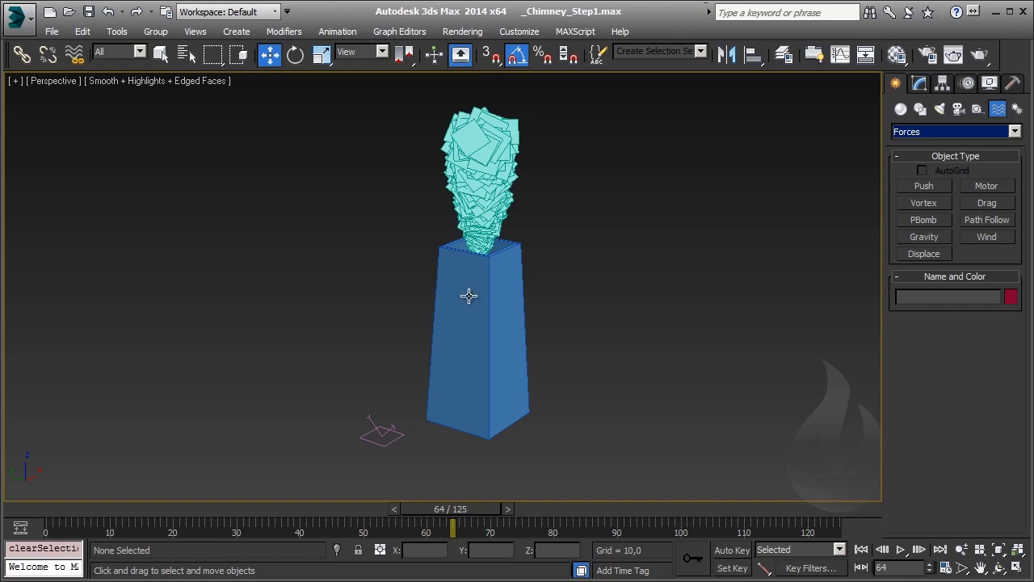
- Place a Wind force at the chimney base, tilt it about -35 degrees, and go to frame 70
click(987, 237)
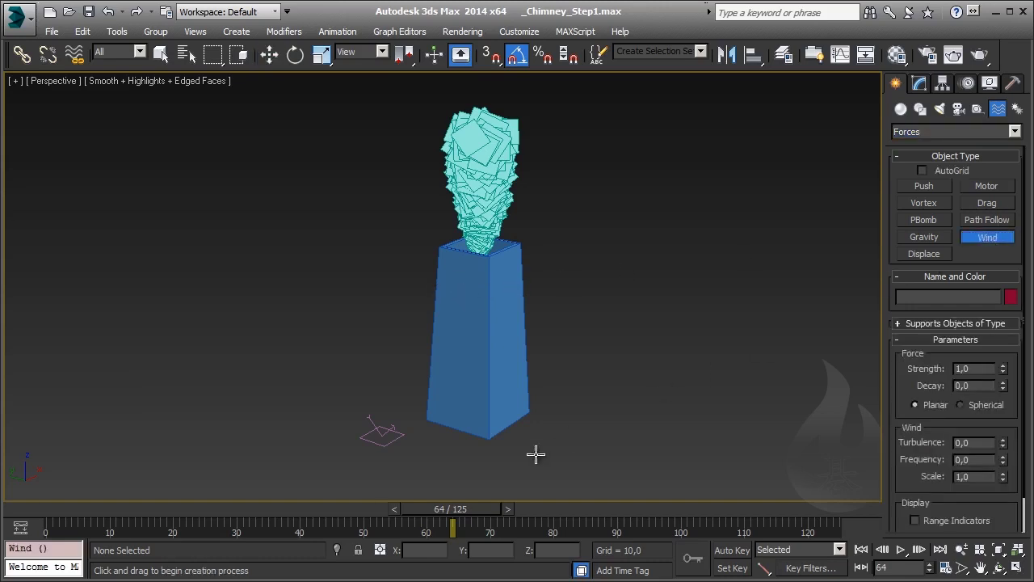
drag(566, 453, 578, 475)
right_click(581, 478)
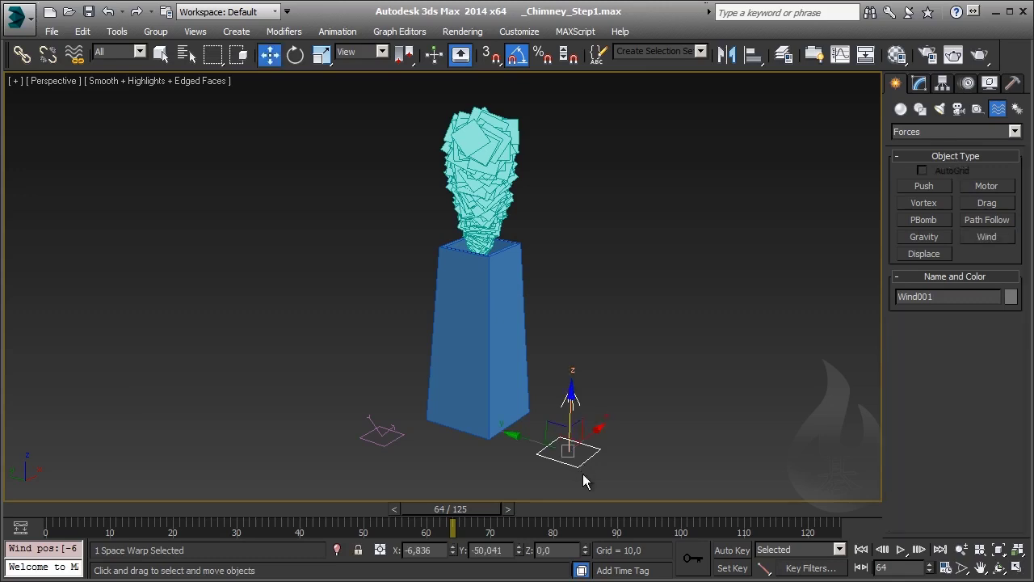
key(e)
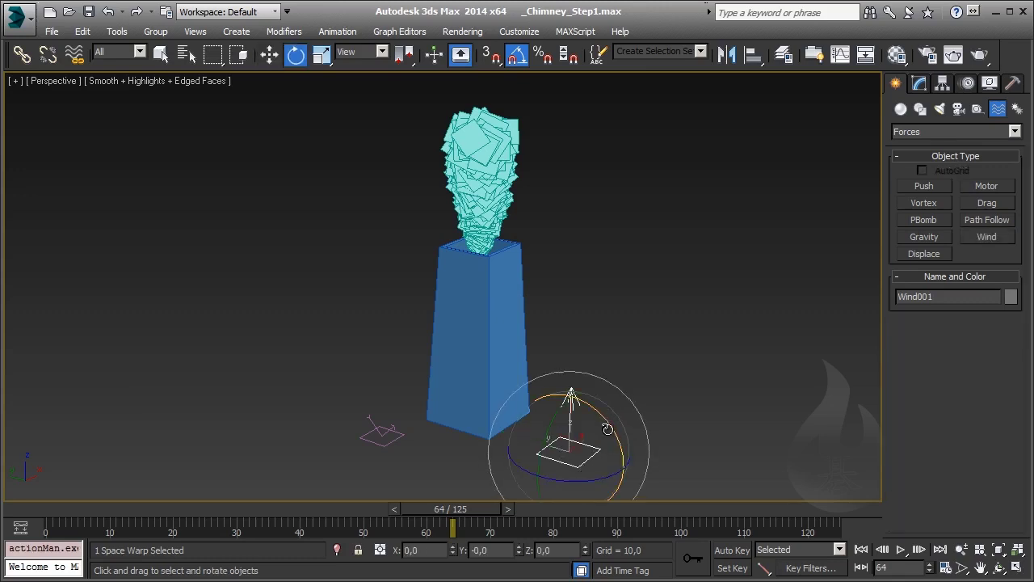
mouse_move(608, 428)
mouse_down()
mouse_move(577, 416)
mouse_move(561, 426)
mouse_up()
key(w)
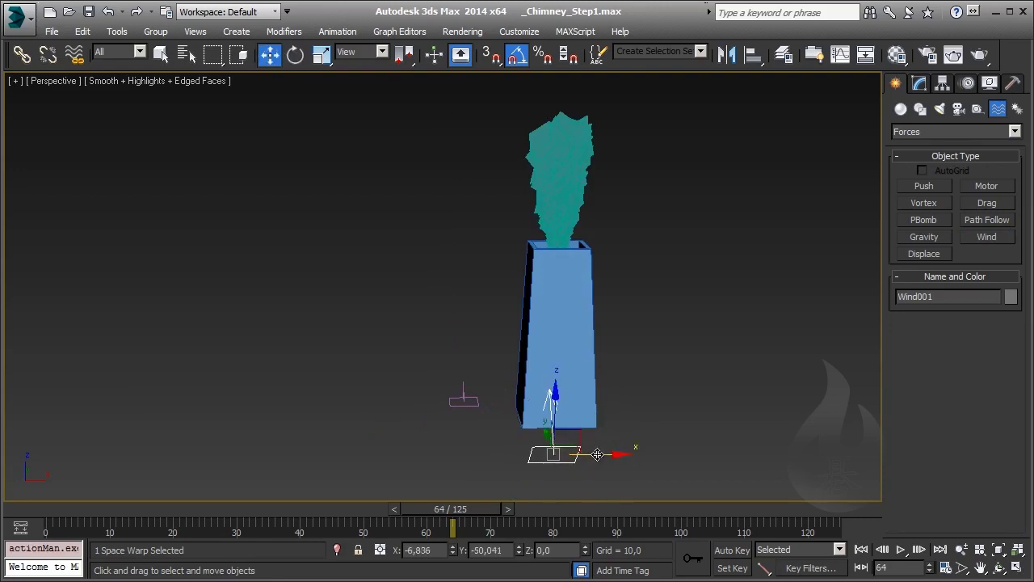
drag(453, 525, 495, 509)
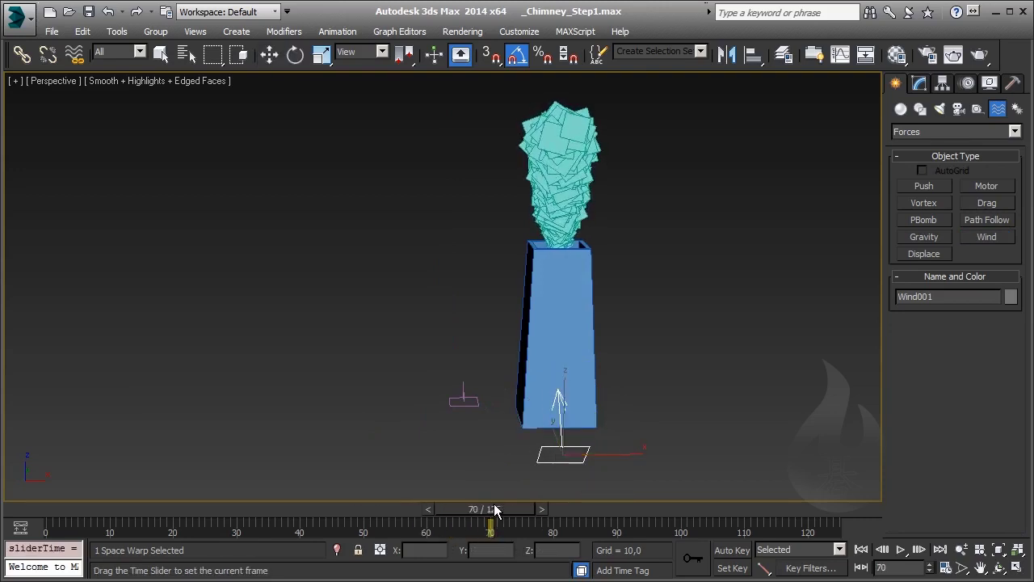
- With Auto Key on, record Wind rotation keys ending at frame 125 with X -40, Z 5
key(n)
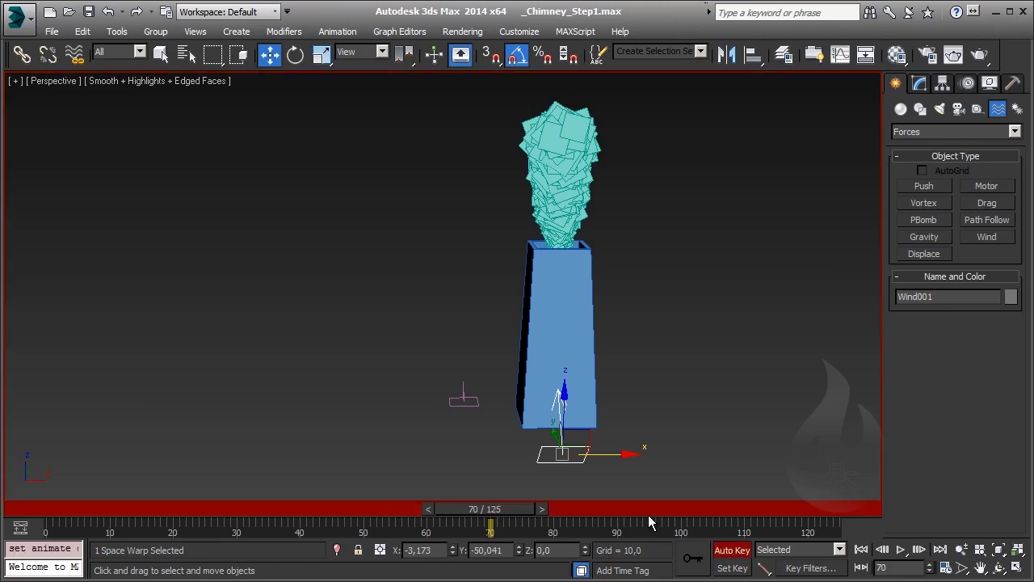
key(e)
drag(614, 465, 602, 472)
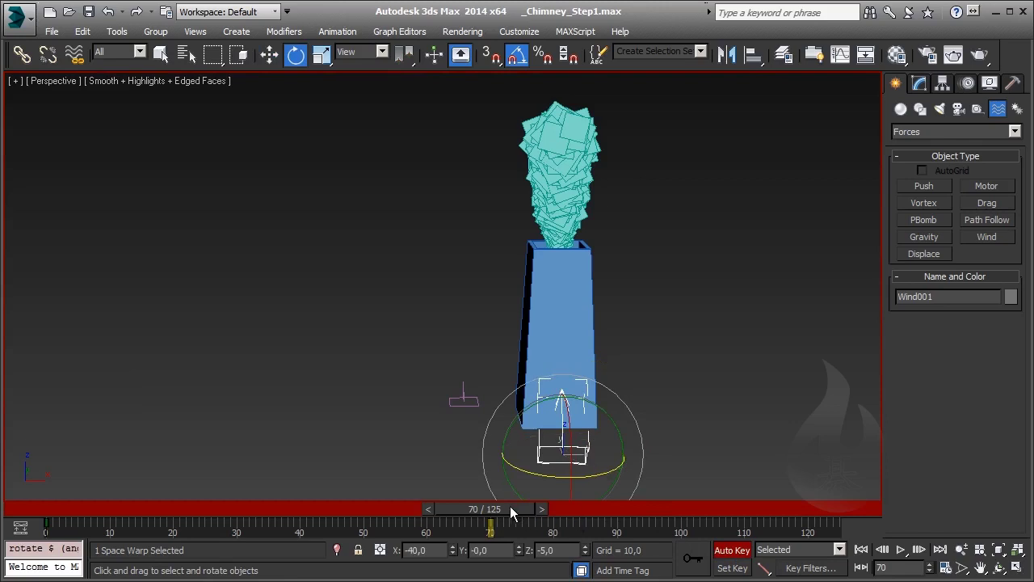
drag(517, 510, 840, 511)
key(e)
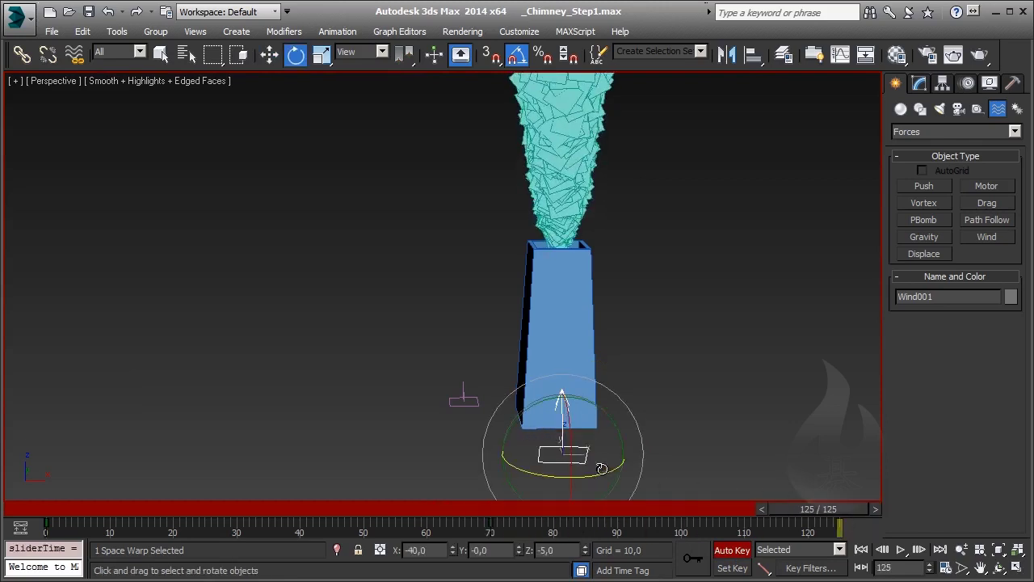
drag(598, 466, 612, 467)
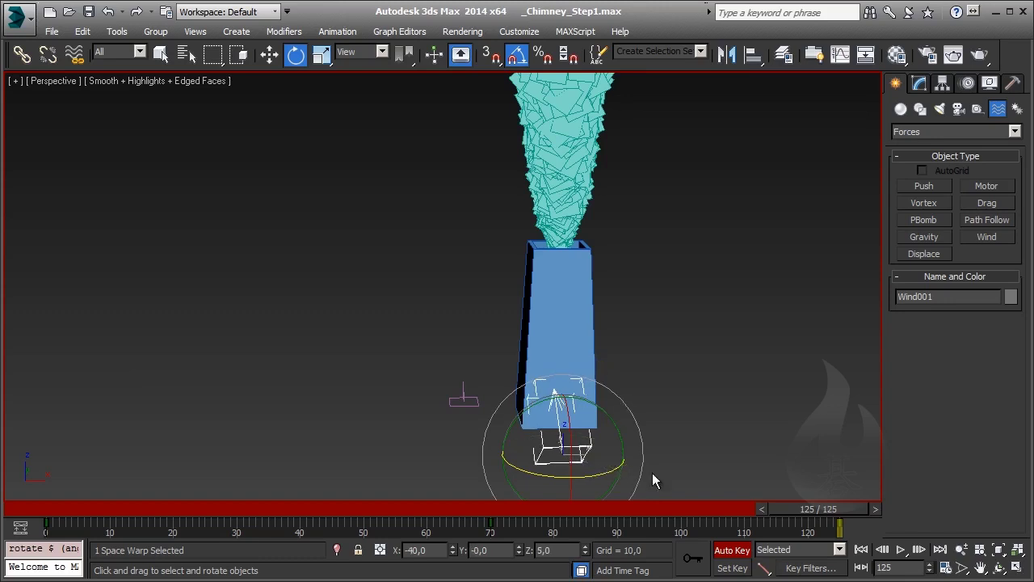
click(696, 462)
mouse_move(818, 511)
mouse_down()
mouse_move(699, 520)
mouse_move(466, 495)
mouse_move(96, 481)
mouse_move(396, 508)
mouse_up()
- Turn Auto Key off and give the Wind's rotation keys smooth tangents in the Curve Editor
key(e)
click(732, 549)
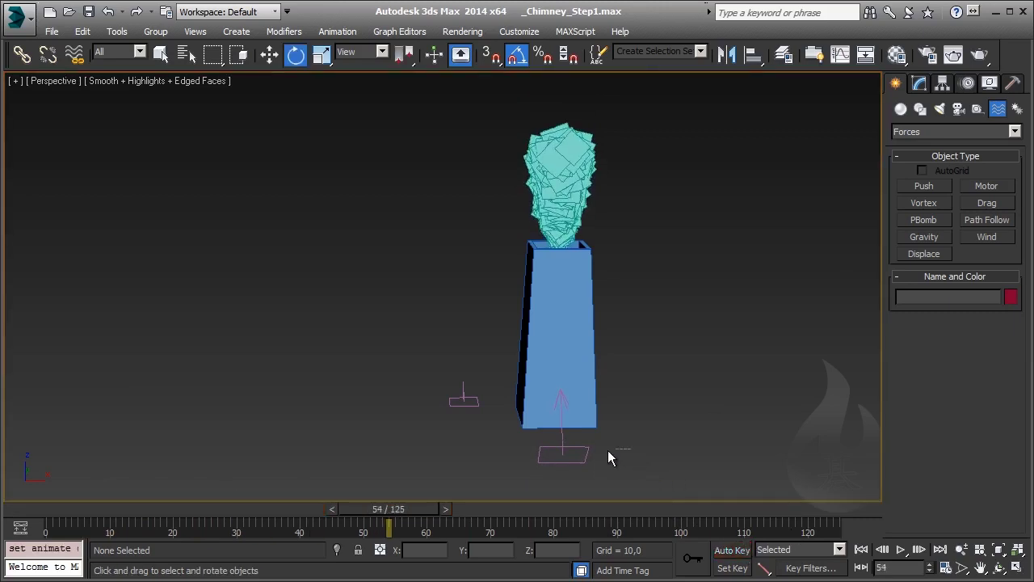
click(586, 460)
right_click(586, 461)
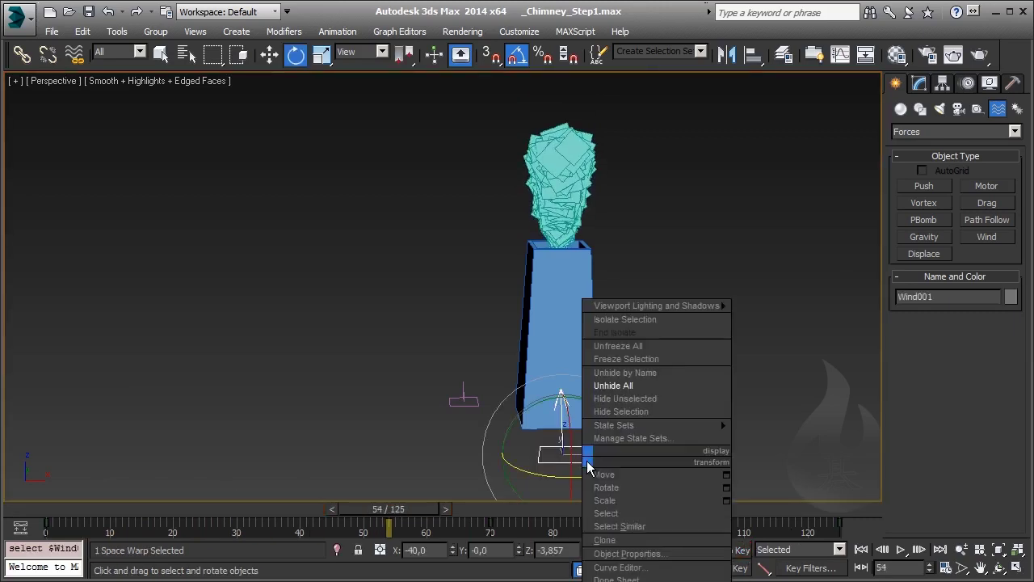
click(627, 554)
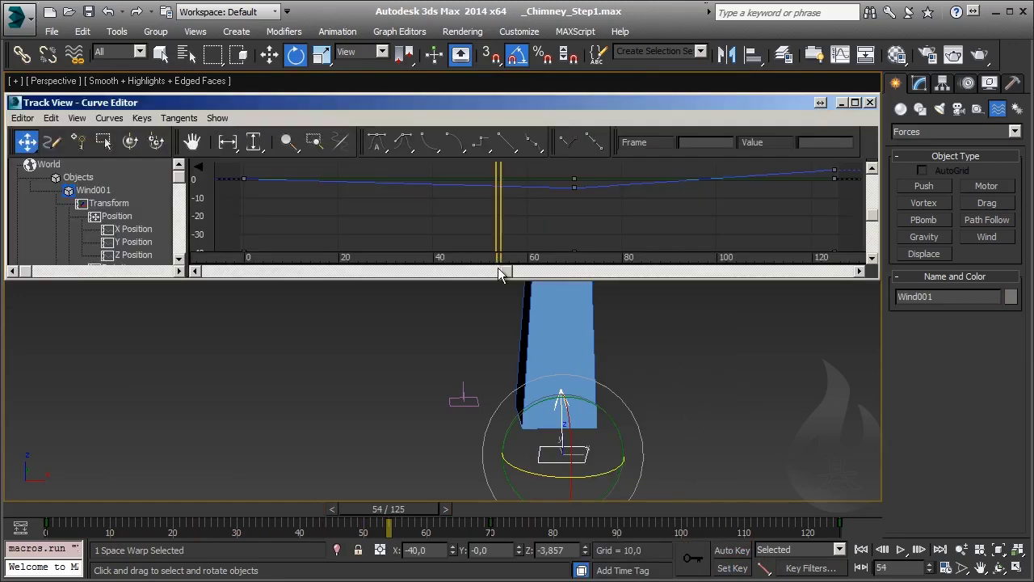
drag(501, 279, 495, 540)
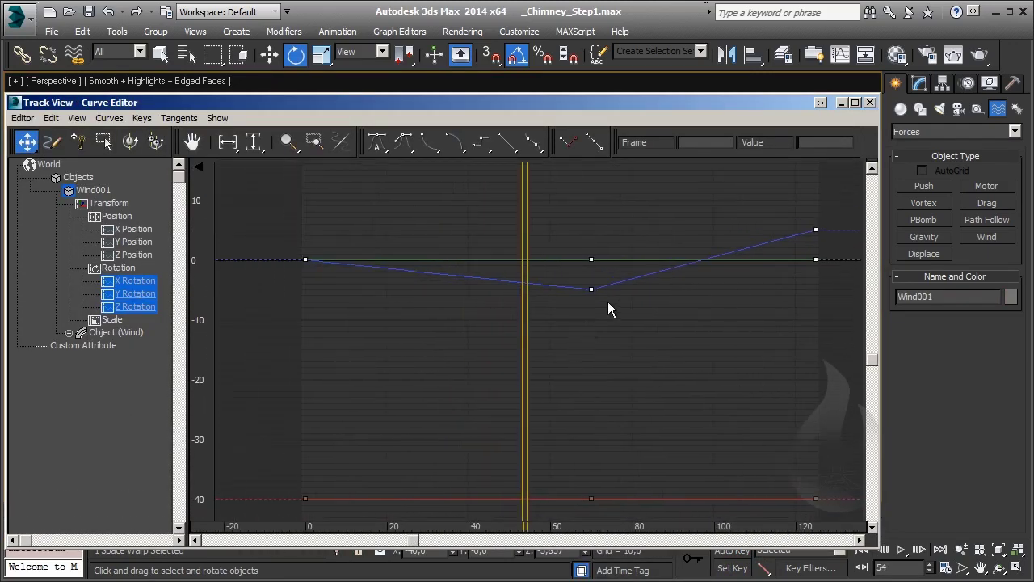
click(534, 144)
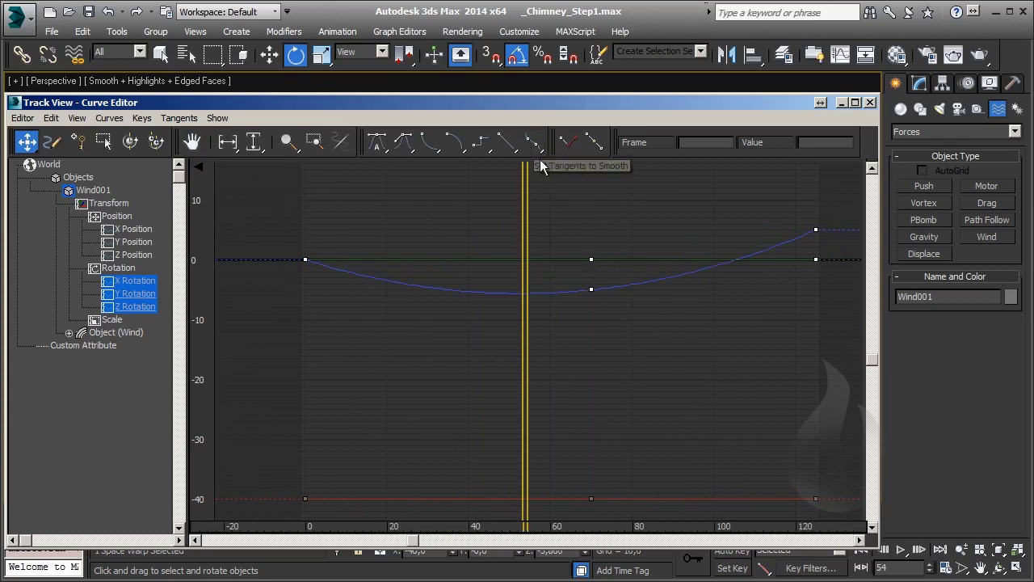
click(870, 102)
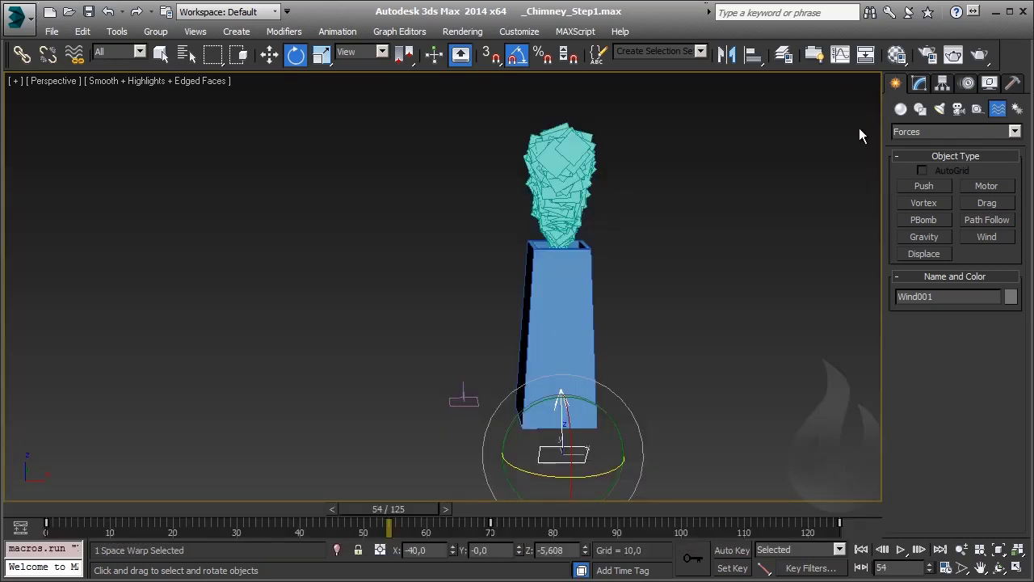
click(715, 223)
- At frame 70, orbit around the chimney and select the SuperSpray001 emitter
mouse_move(390, 509)
mouse_down()
mouse_move(127, 502)
mouse_move(279, 523)
mouse_move(554, 525)
mouse_move(492, 539)
mouse_up()
key(e)
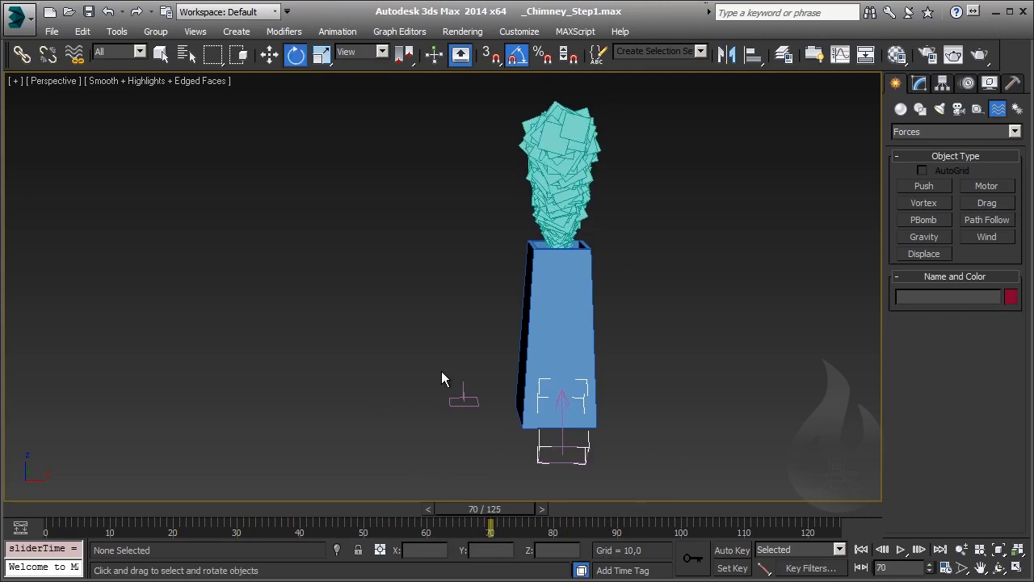
alt+middle_drag(442, 377, 510, 404)
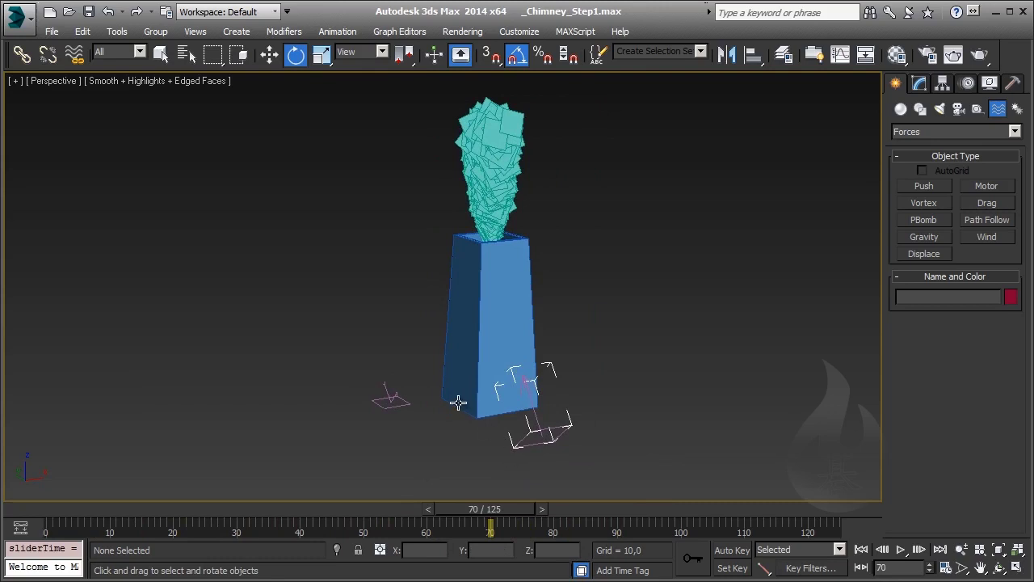
click(516, 182)
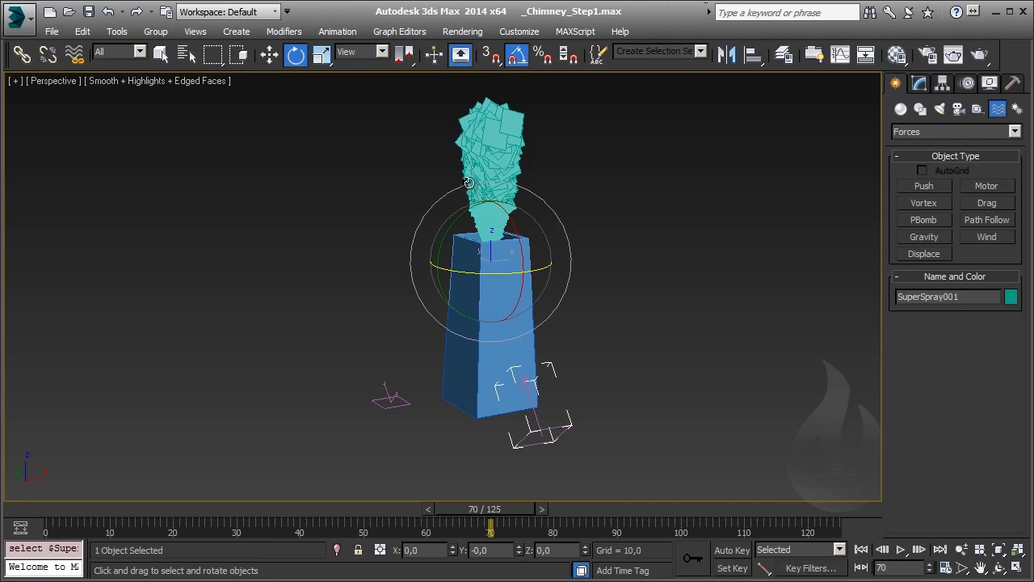
- Bind SuperSpray001 to the Wind space warp and inspect the resulting long, tilted particle stream
click(78, 61)
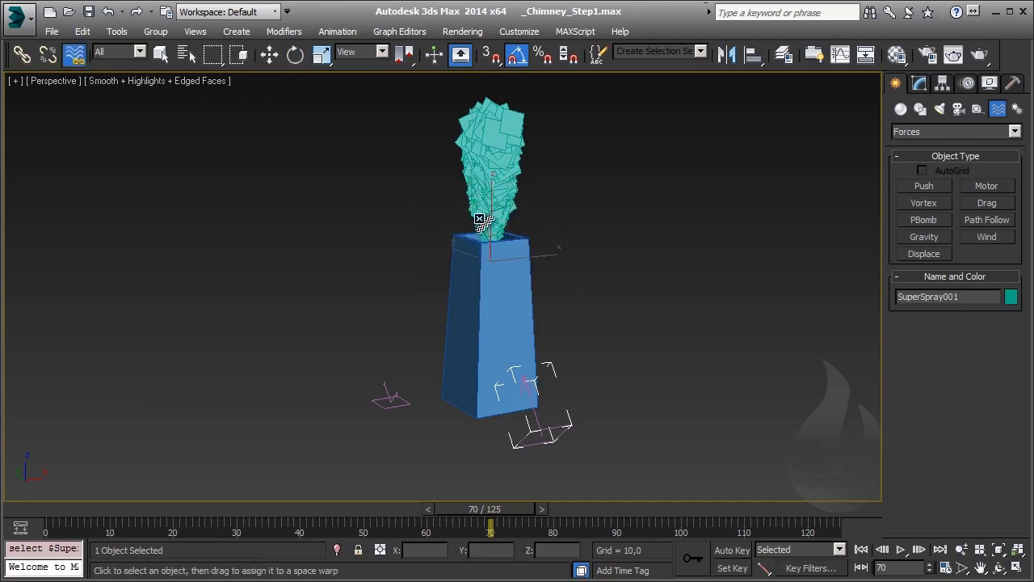
mouse_move(481, 227)
mouse_down()
mouse_move(387, 368)
mouse_move(391, 397)
mouse_up()
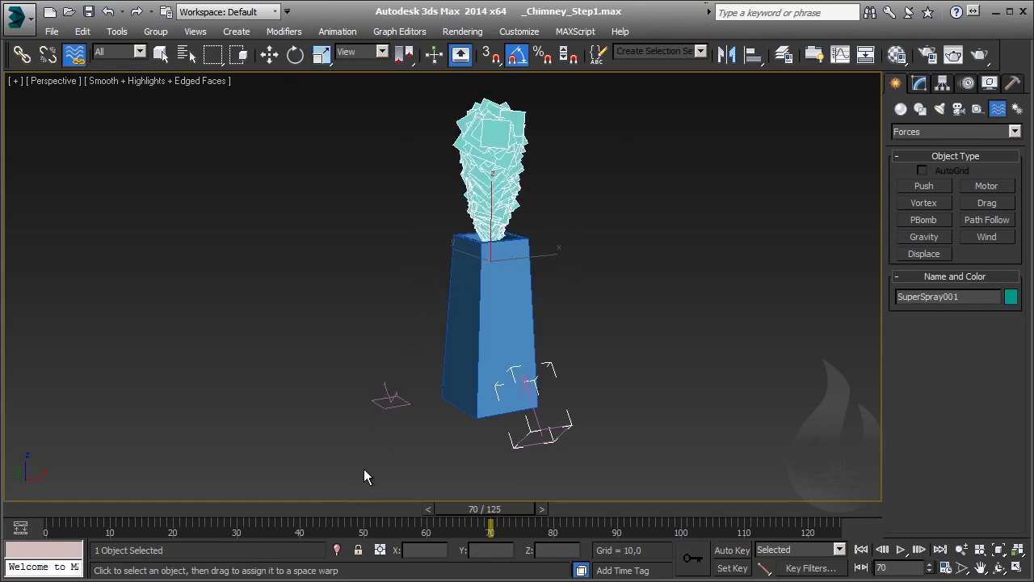
drag(497, 167, 557, 428)
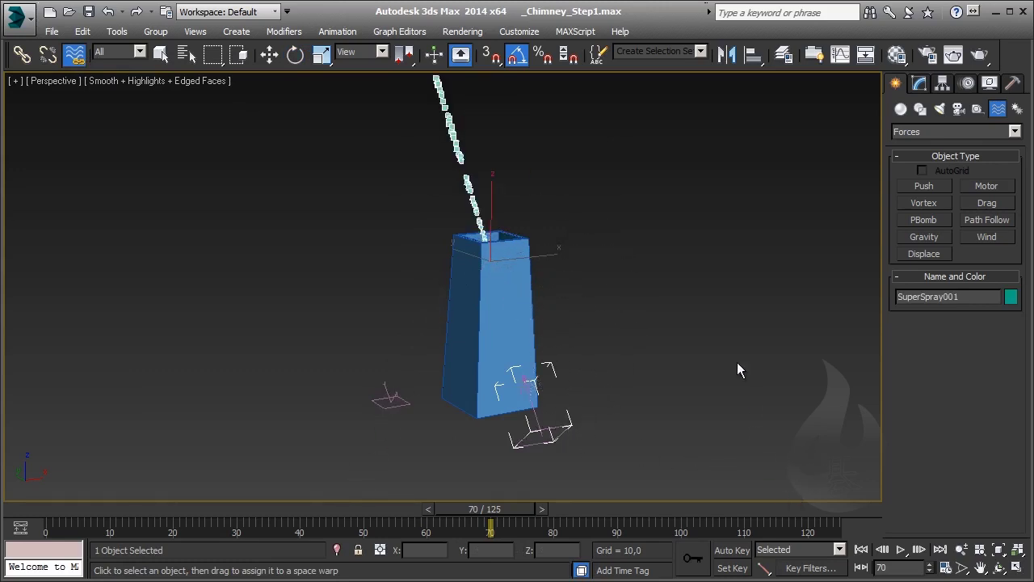
scroll(696, 331, down, 5)
scroll(695, 331, down, 5)
scroll(700, 327, down, 3)
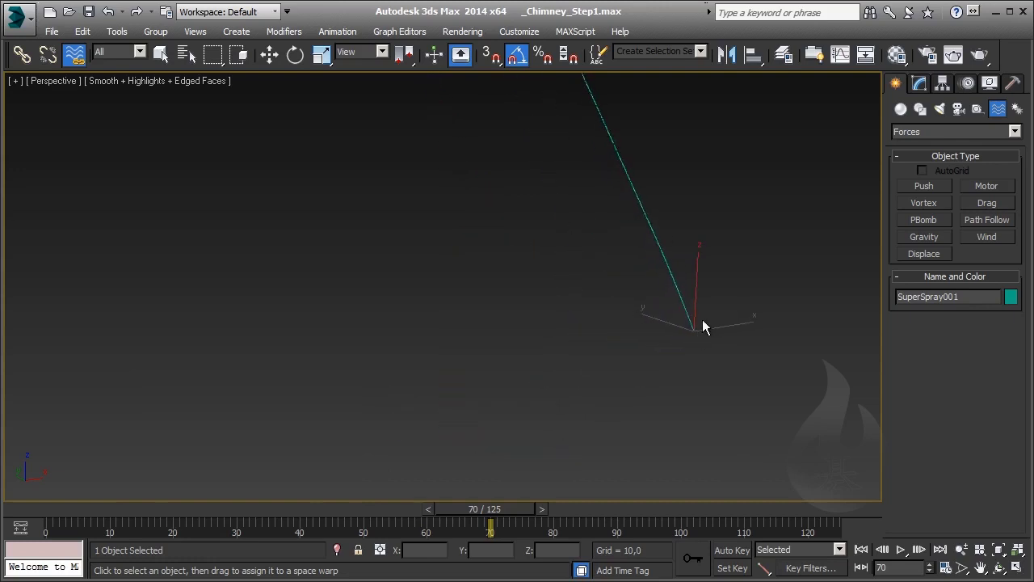
middle_drag(703, 325, 477, 452)
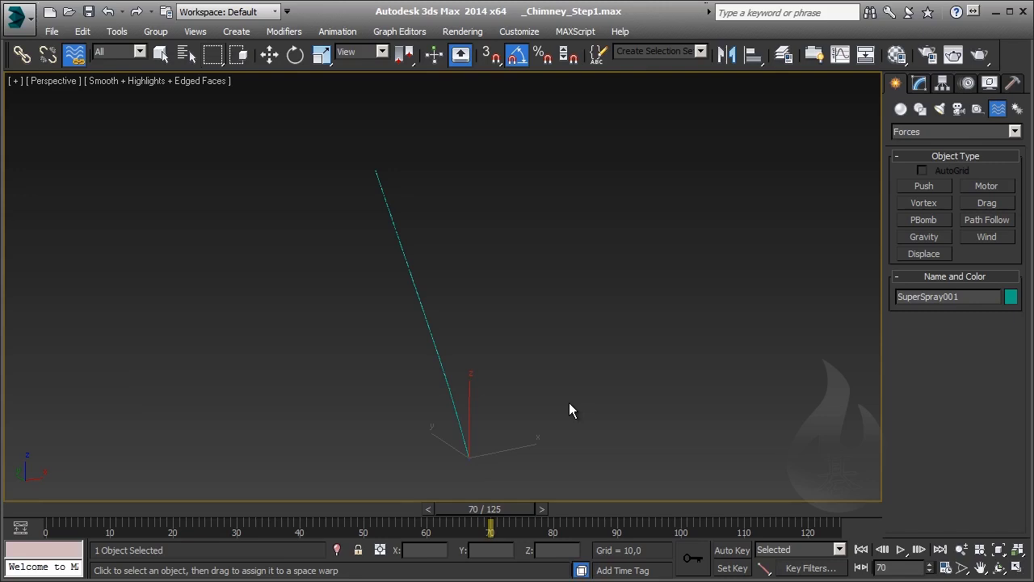
mouse_move(589, 410)
alt+middle_down()
mouse_move(425, 300)
mouse_move(416, 191)
mouse_move(431, 393)
mouse_move(471, 245)
mouse_move(454, 266)
mouse_move(424, 238)
alt+middle_up()
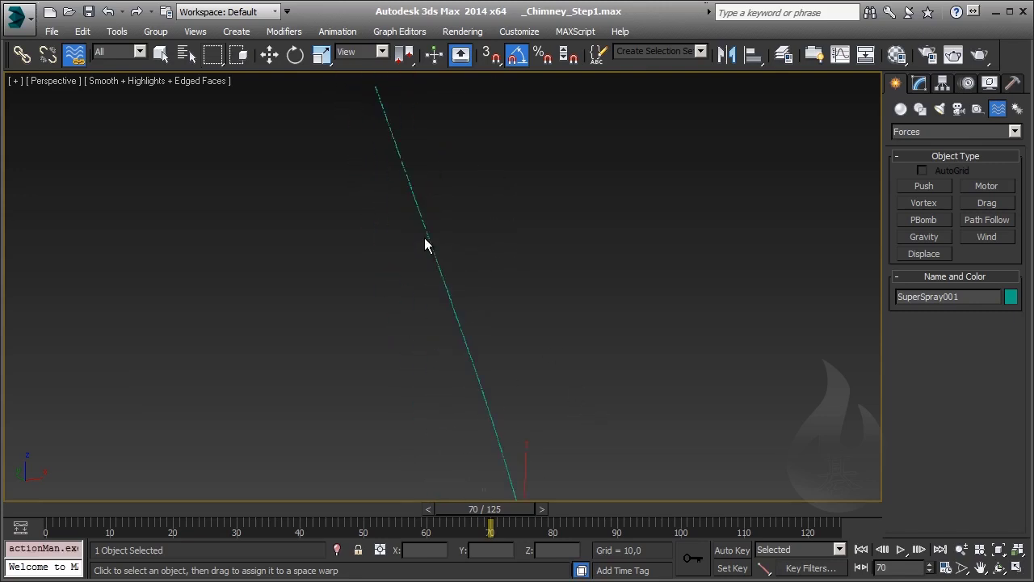
mouse_move(593, 327)
alt+middle_down()
mouse_move(444, 321)
mouse_move(431, 236)
mouse_move(426, 289)
mouse_move(469, 362)
mouse_move(482, 275)
mouse_move(460, 339)
mouse_move(507, 279)
alt+middle_up()
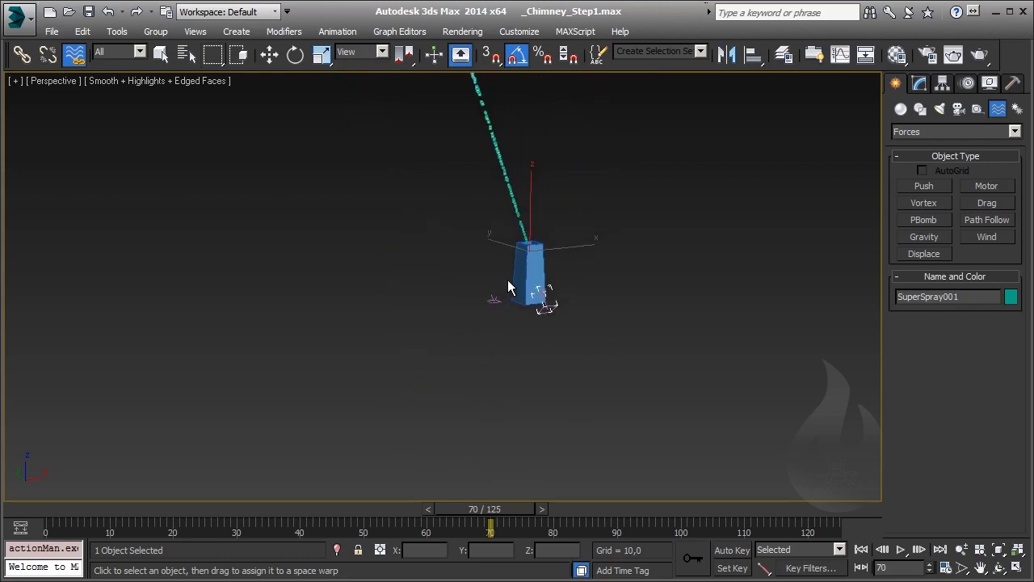
click(524, 284)
key(z)
scroll(600, 328, down, 2)
- Lower Wind001's Strength step by step from 0,1 to 0,01 and finally 0,005
scroll(604, 326, down, 1)
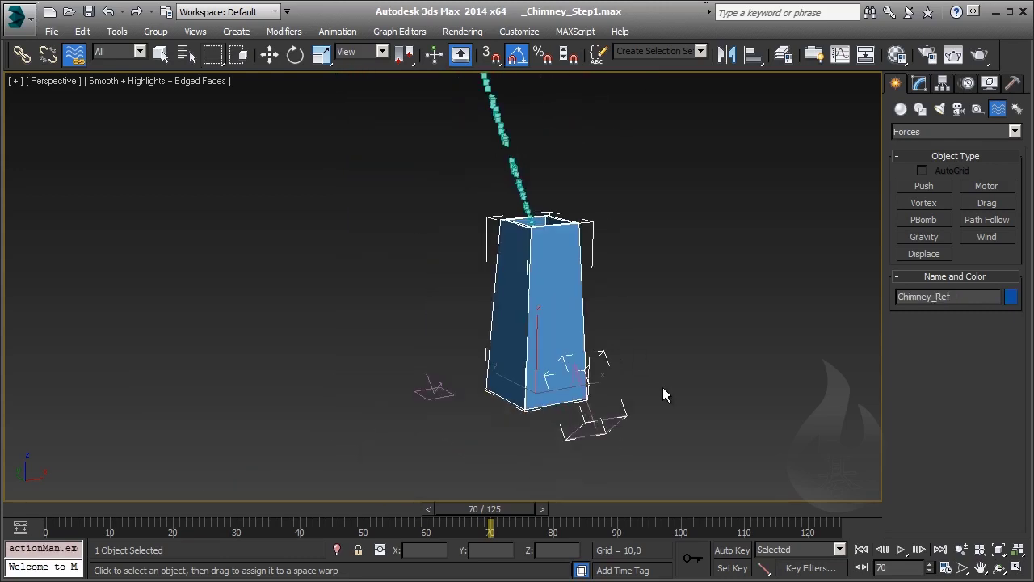
click(632, 414)
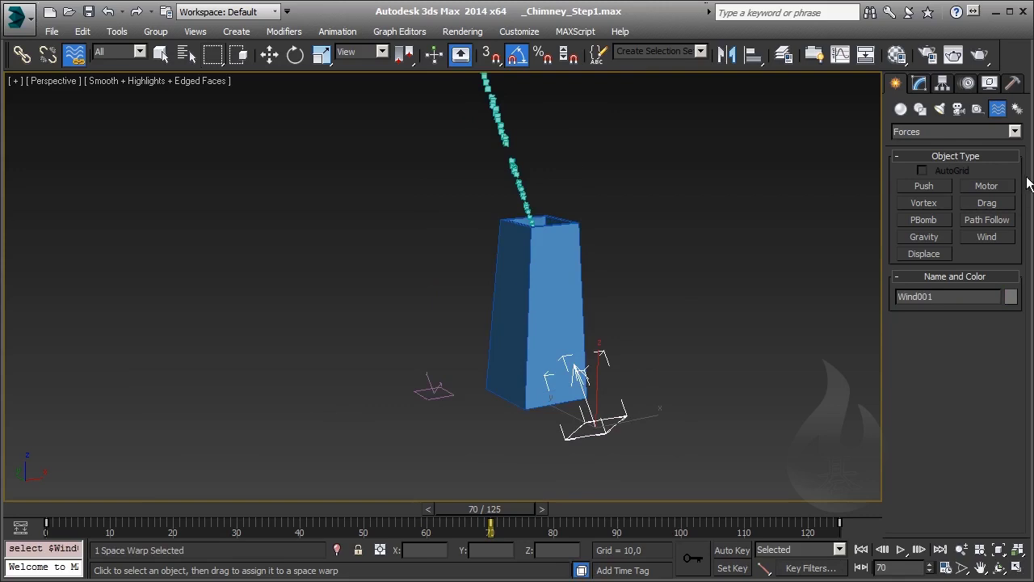
click(924, 89)
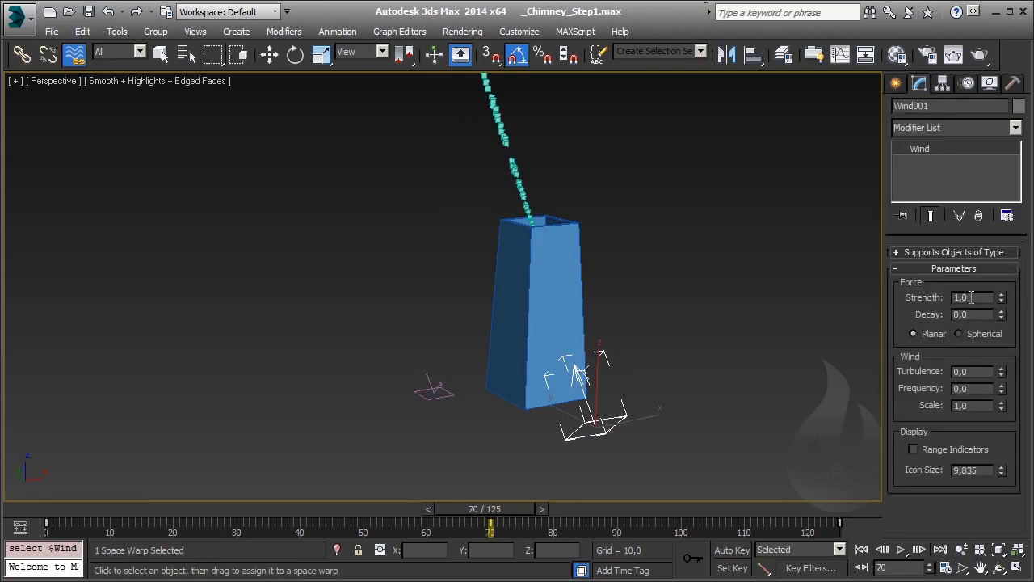
click(971, 297)
text(0)
key(Return)
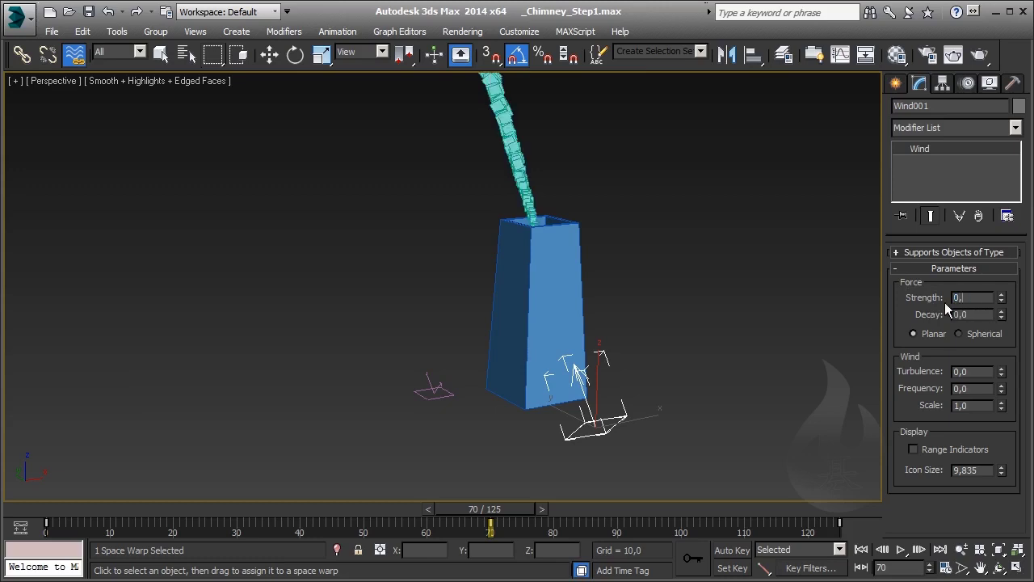
text(01)
key(Return)
scroll(613, 340, down, 3)
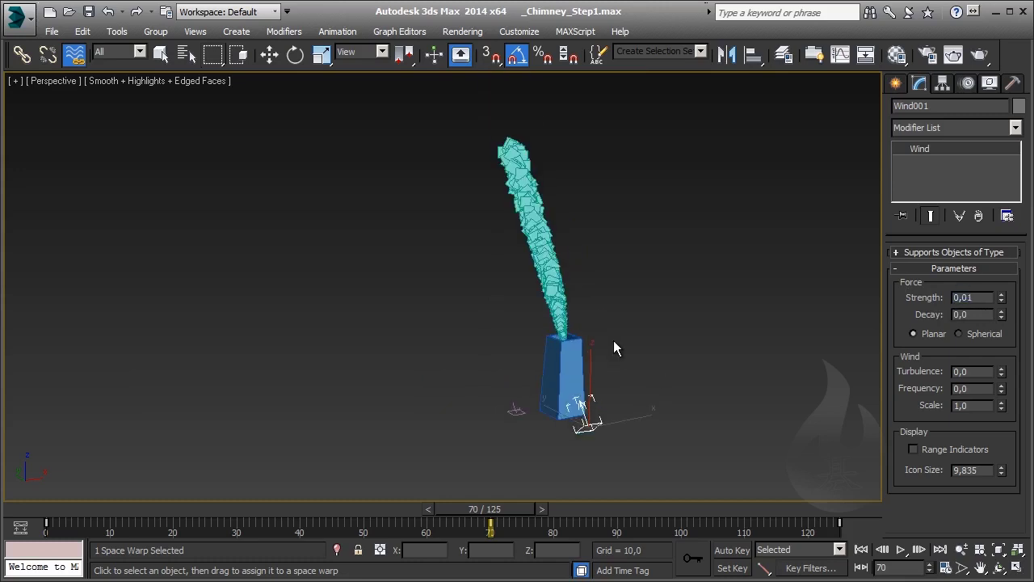
middle_drag(613, 340, 571, 309)
text(0,005)
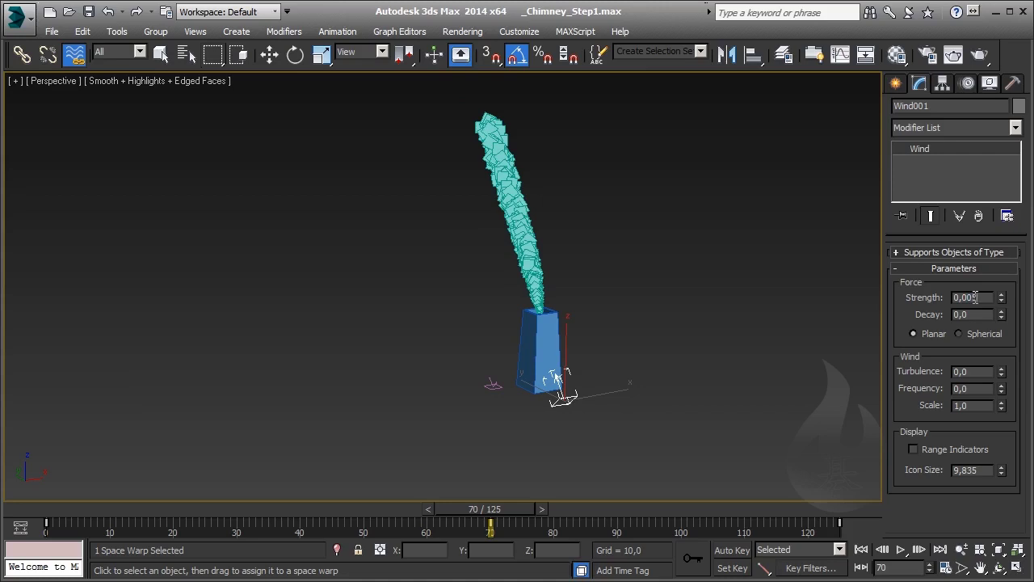
key(Return)
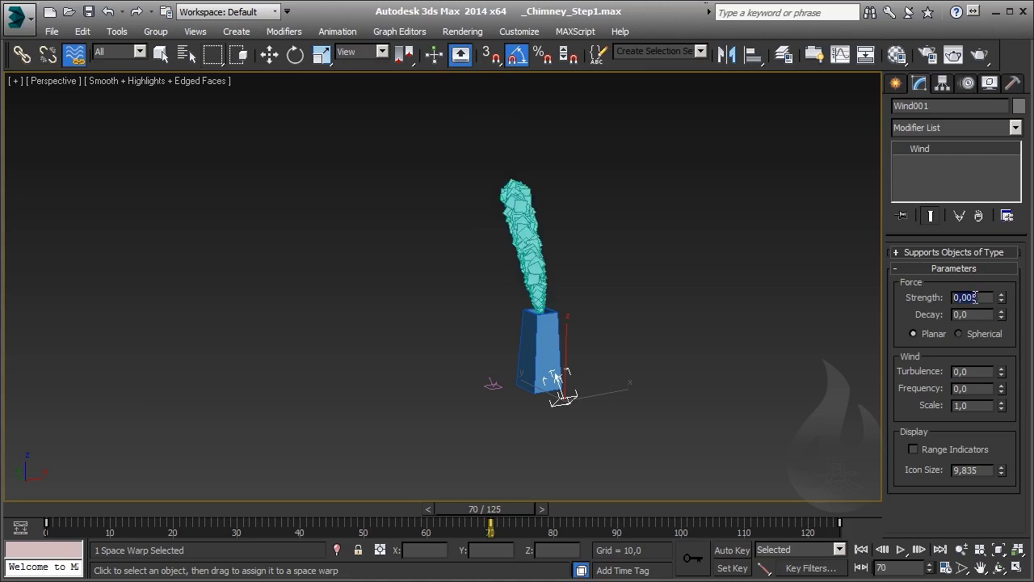
key(Return)
- Rewind, play back the gently bending smoke, and stop playback at frame 33
click(862, 550)
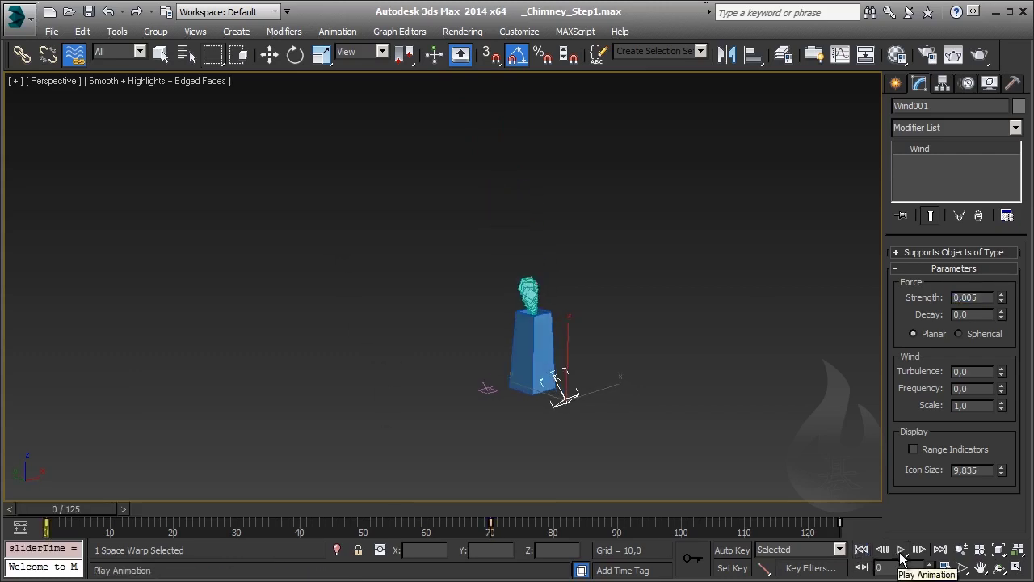
click(901, 549)
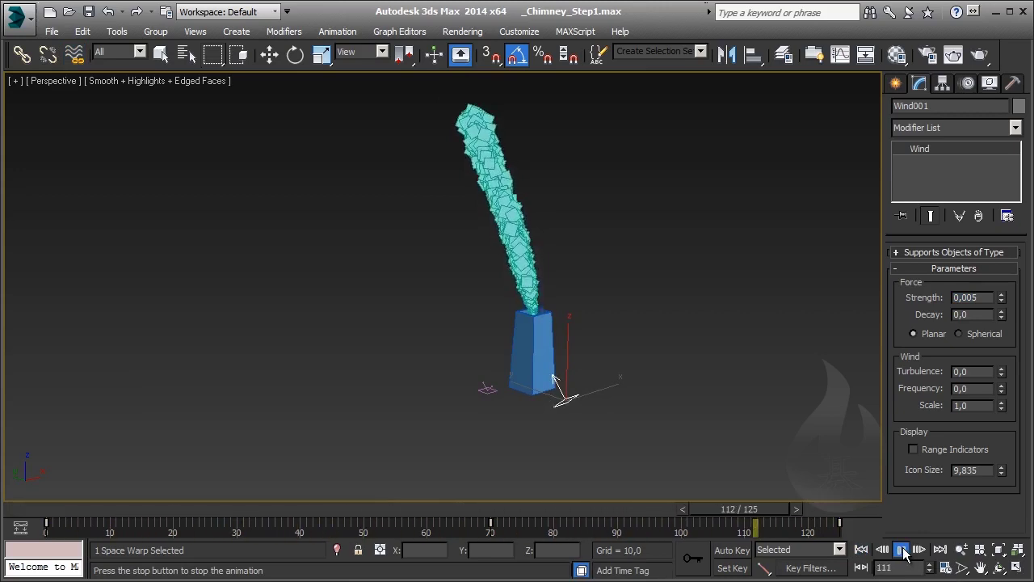
click(901, 550)
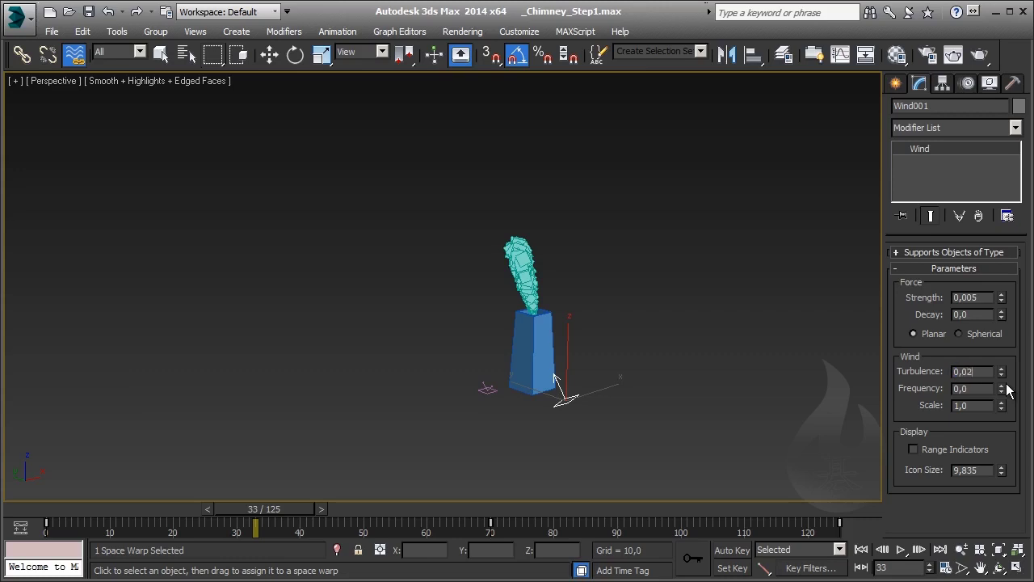
- Apply Turbulence 0,02 and Frequency 0,01 to Wind001, preview the smoke from start, and rewind to frame 0
key(Return)
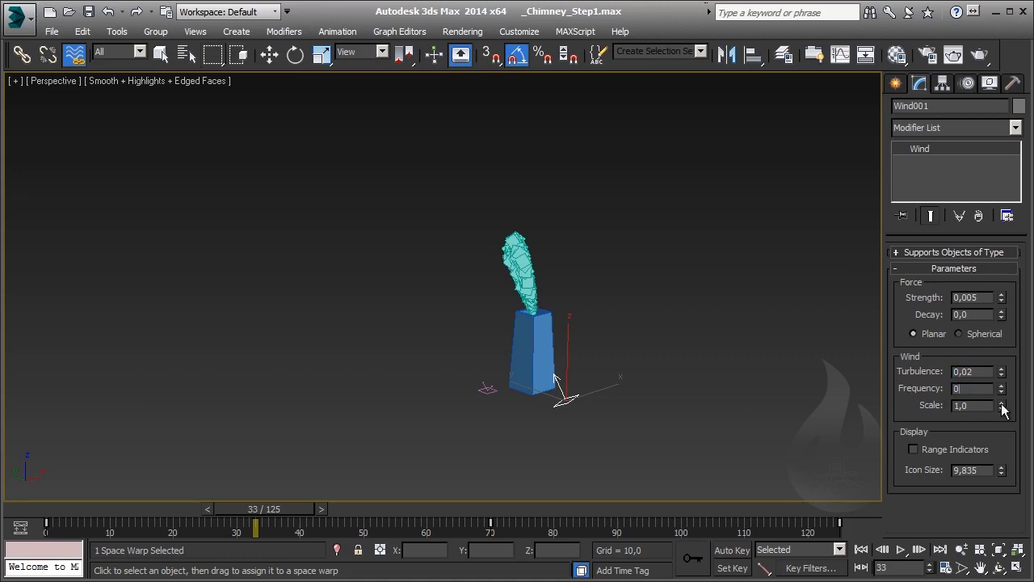
text(,01)
key(Return)
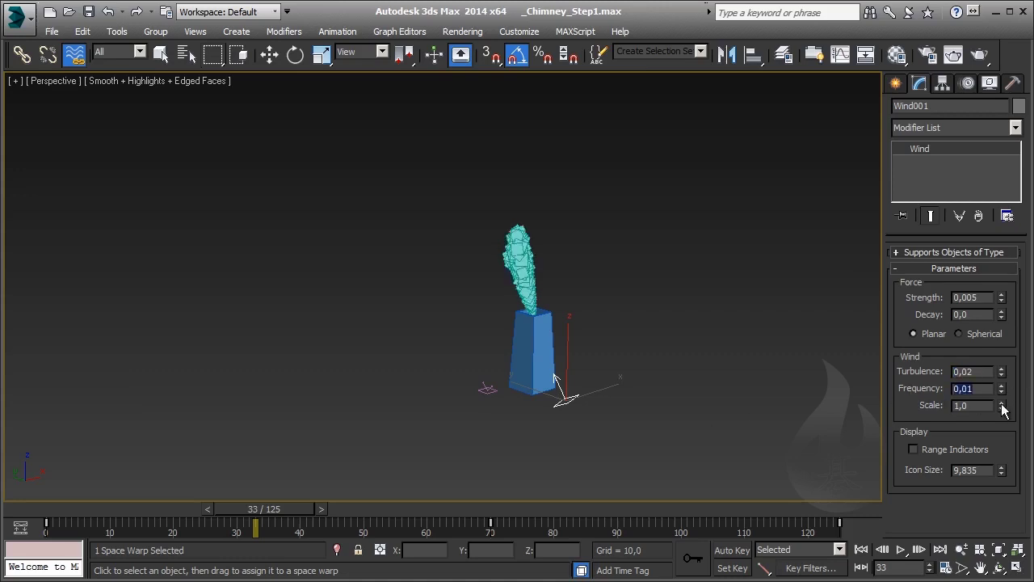
click(861, 550)
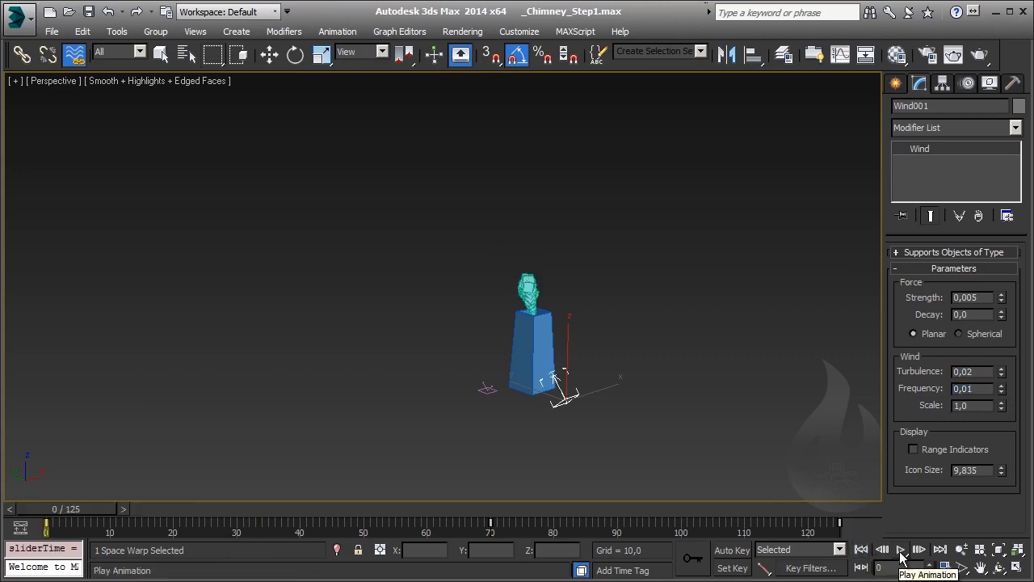
click(903, 549)
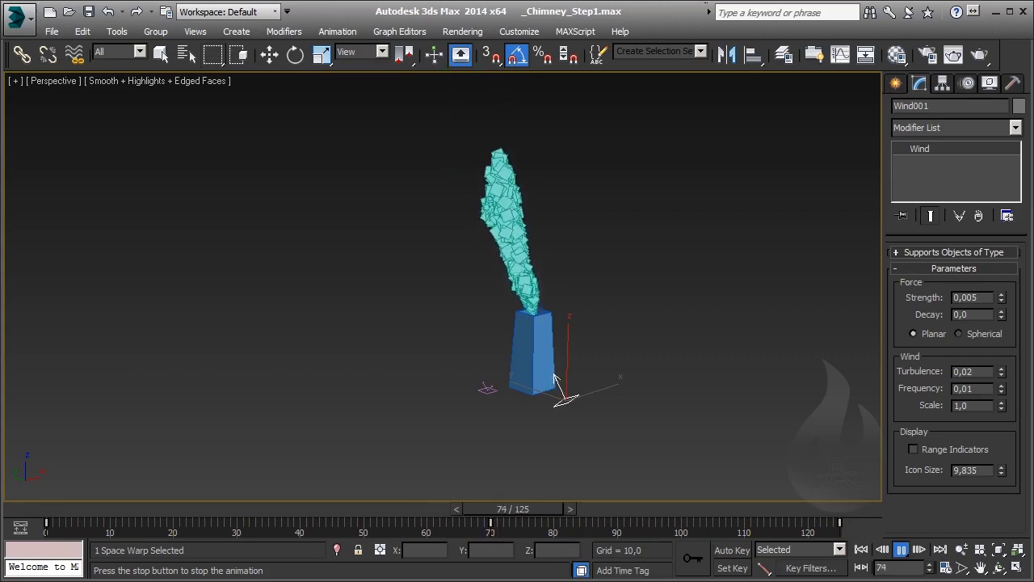
click(902, 551)
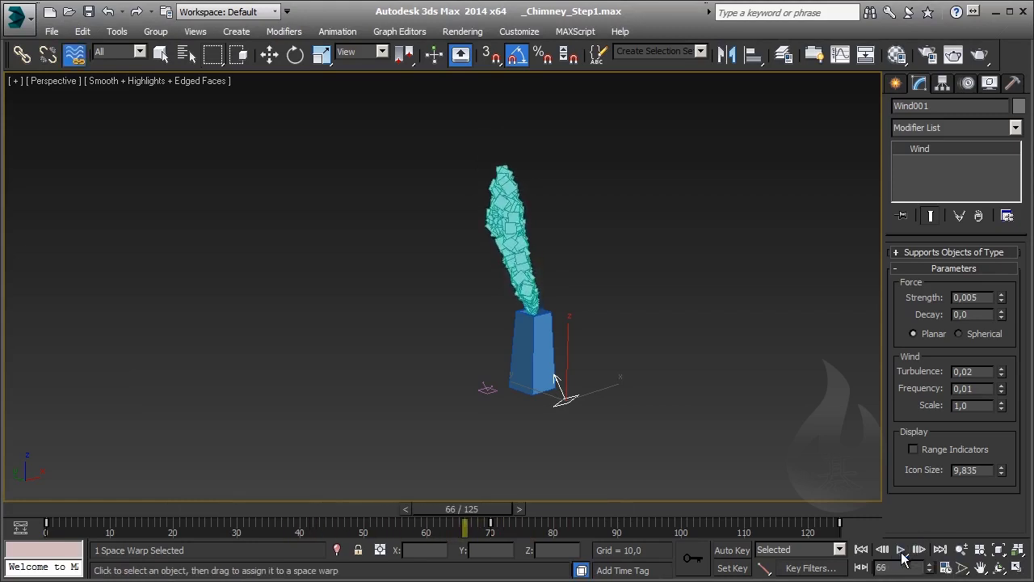
drag(495, 509, 83, 488)
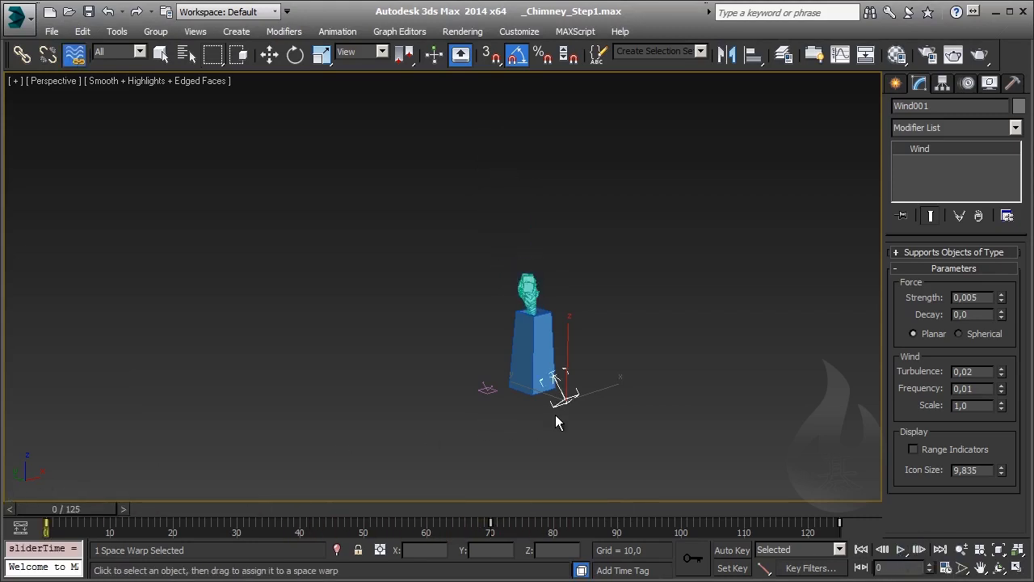
alt+middle_drag(561, 422, 580, 419)
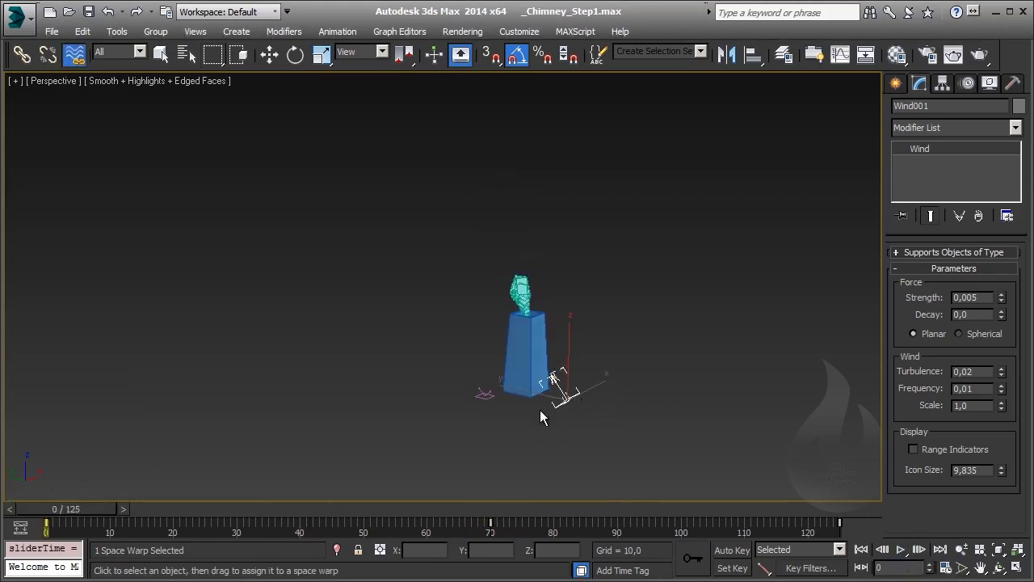
- With Auto Key on and a chosen tangent type, rotate Wind001 at frame 70 to redirect the smoke
key(e)
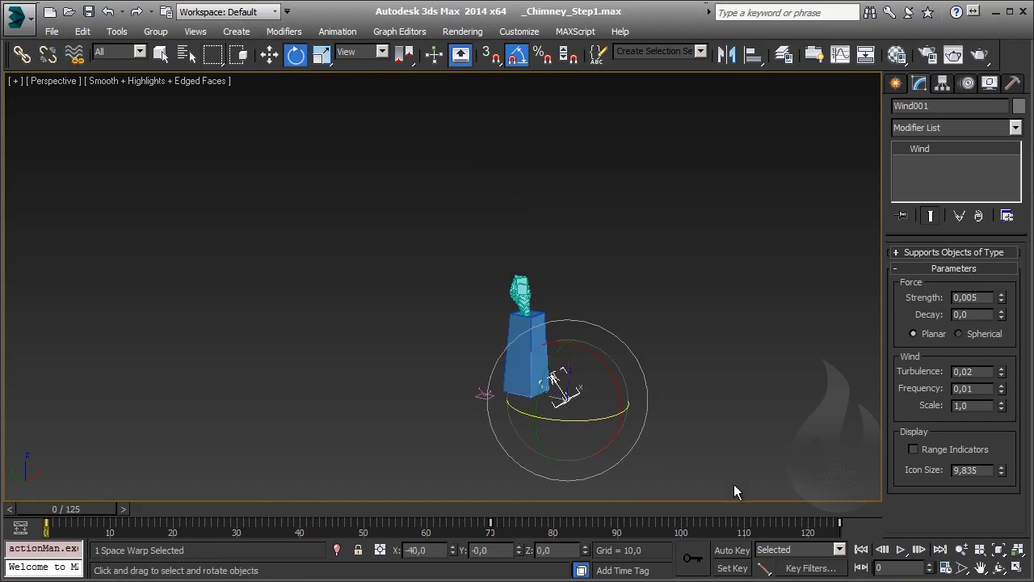
click(732, 551)
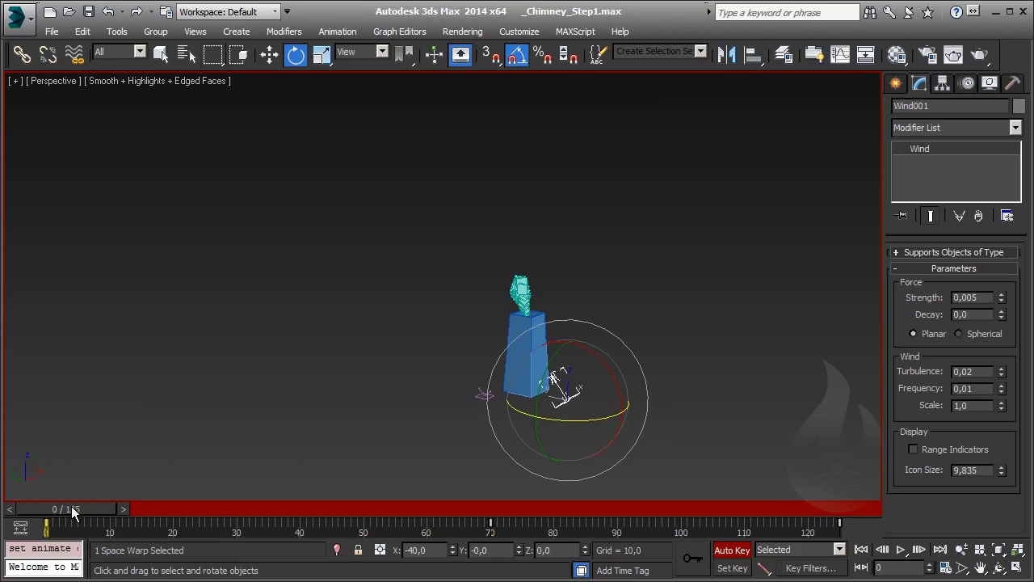
drag(76, 507, 498, 533)
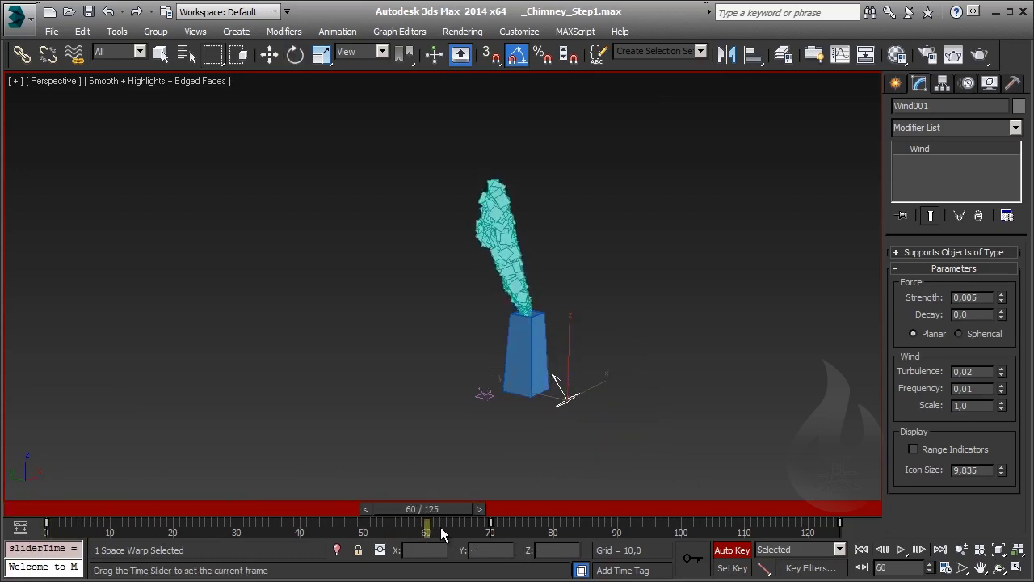
key(e)
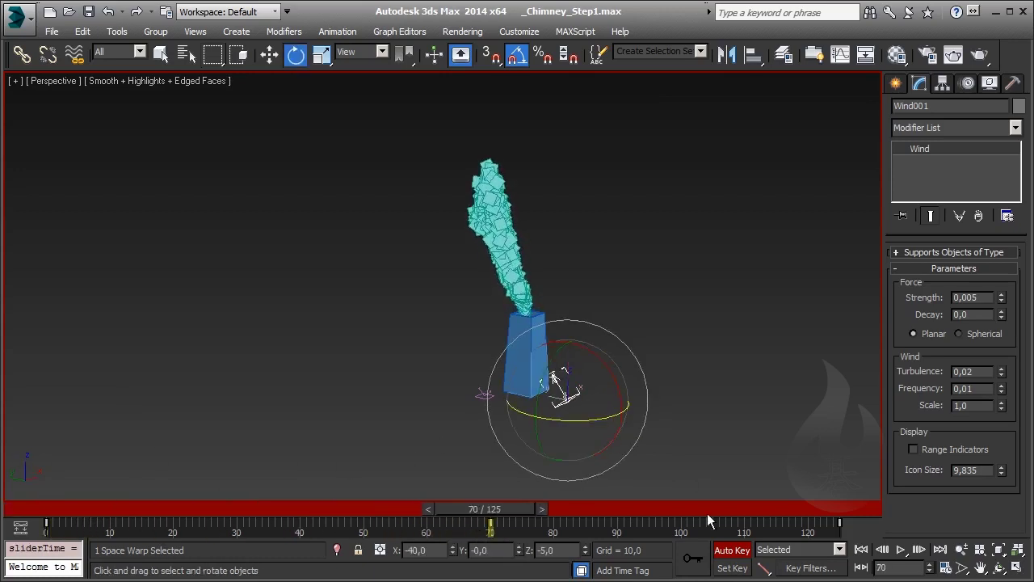
click(770, 568)
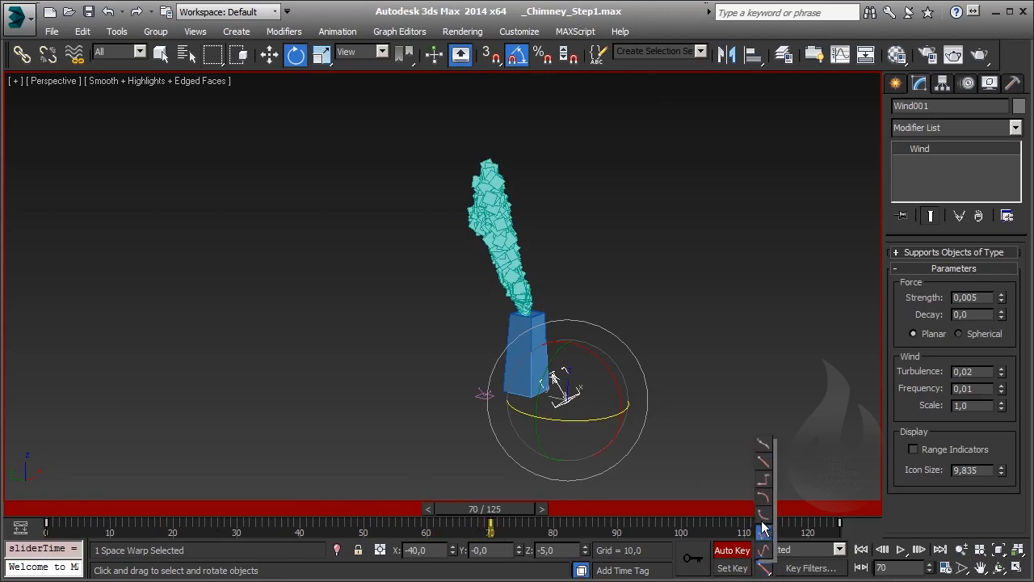
click(763, 445)
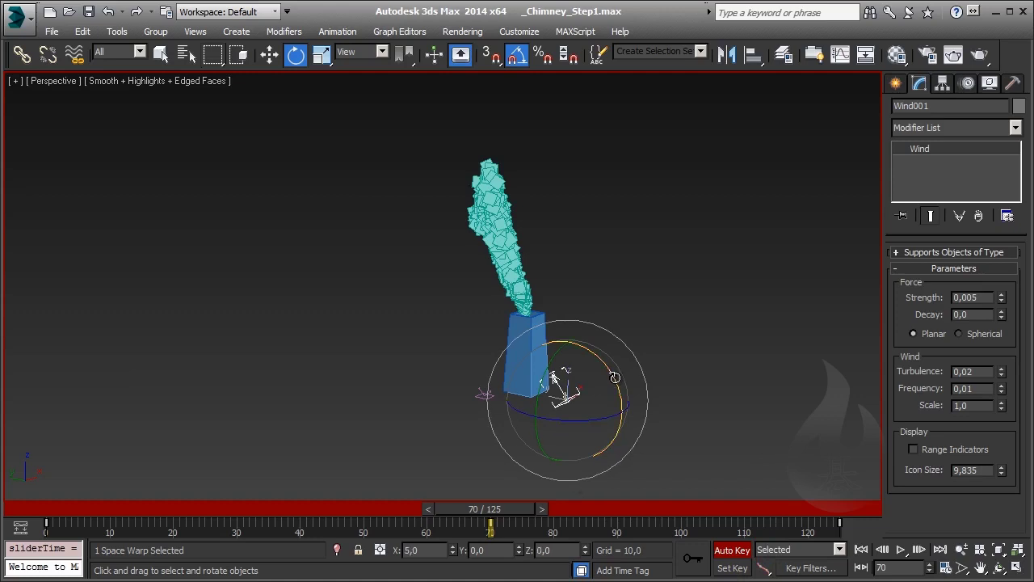
drag(614, 378, 575, 549)
- Rotate Wind001 further at frame 125 to about X -50, turn off Auto Key, and play
drag(505, 512, 818, 512)
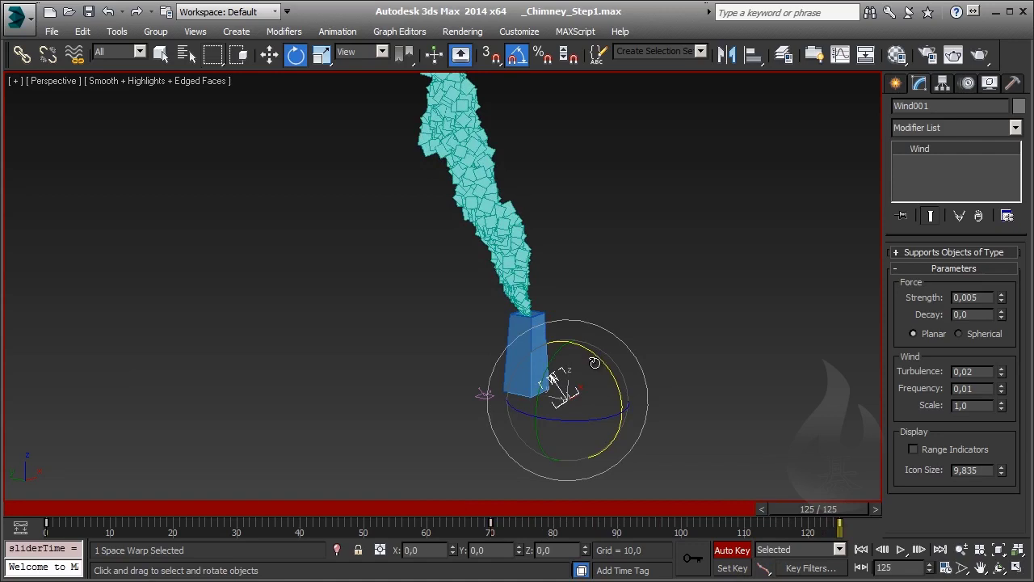
drag(592, 362, 585, 365)
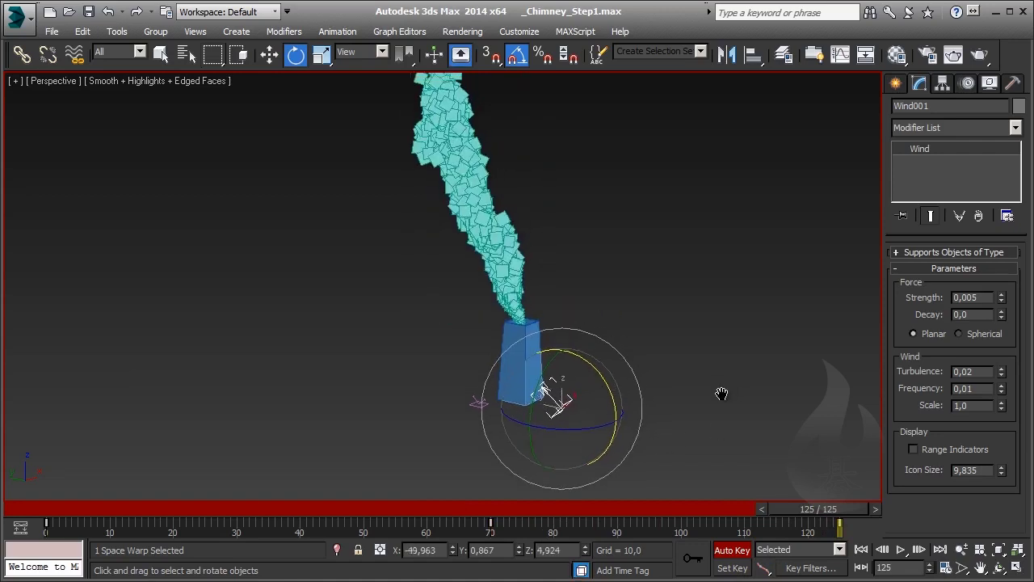
middle_drag(723, 393, 708, 412)
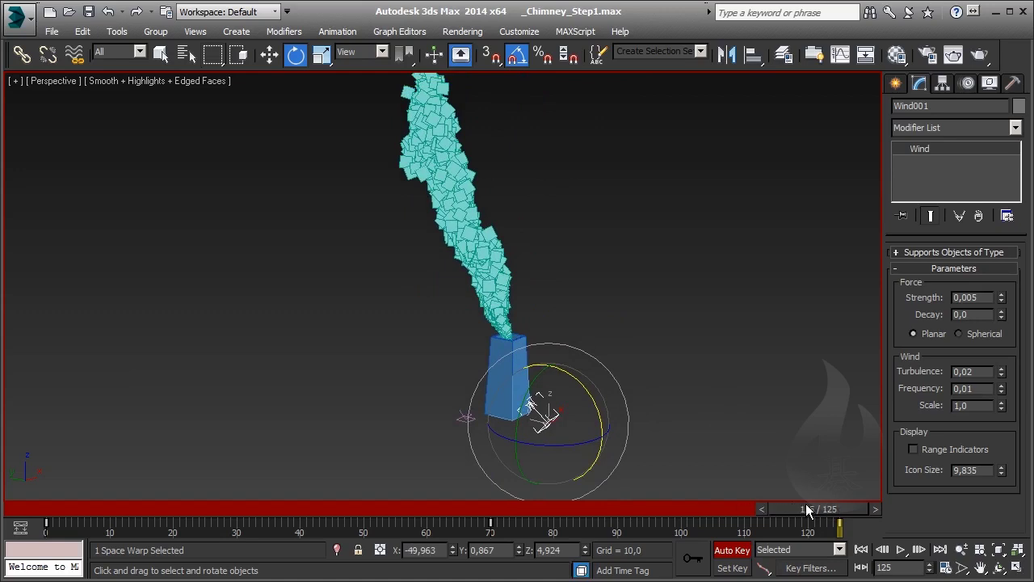
click(732, 549)
key(/)
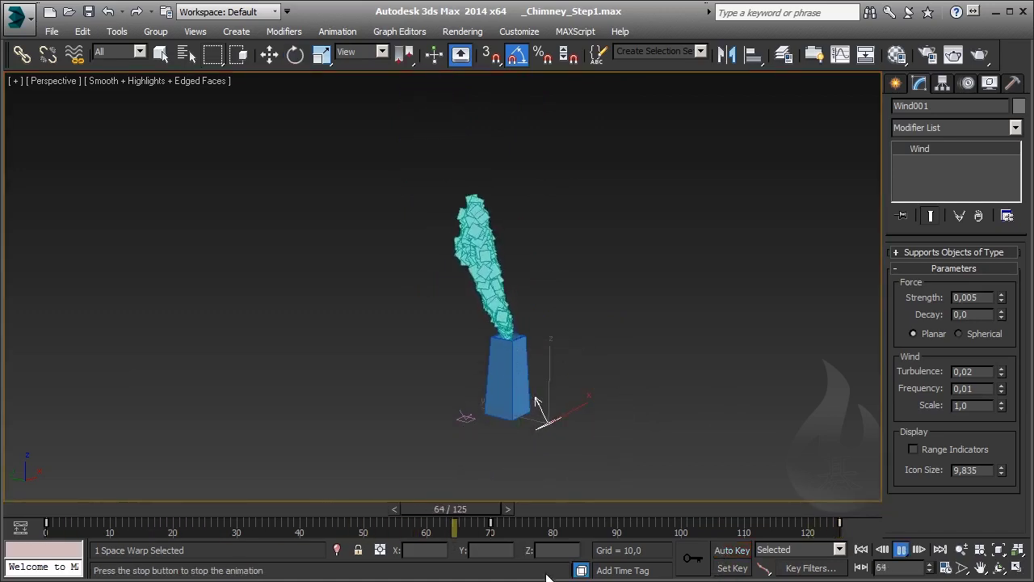
- Lower Wind001's Strength to 0,002, trying 0,001 first, and replay the smoke from frame 0
click(901, 549)
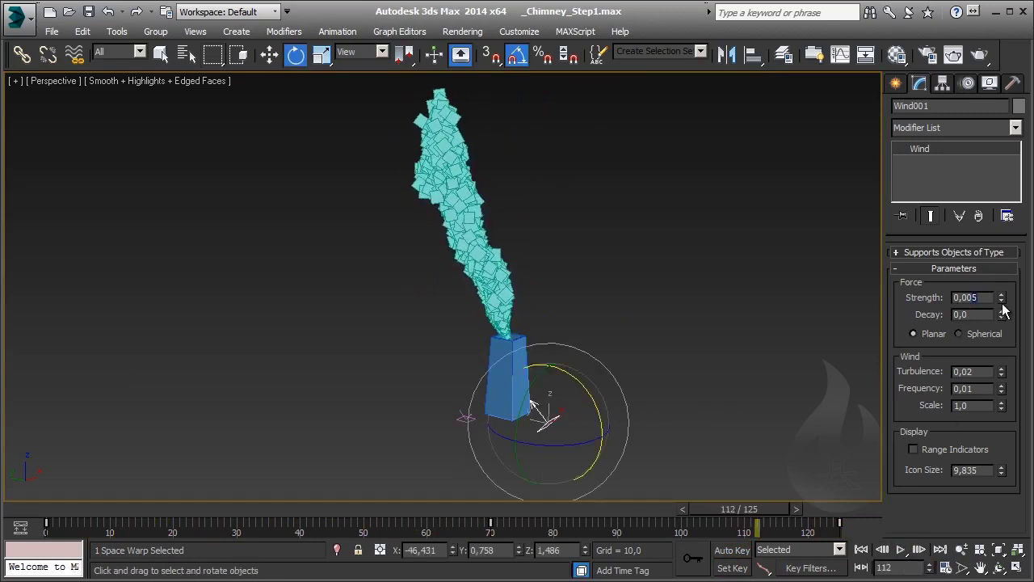
text(0,001)
key(Return)
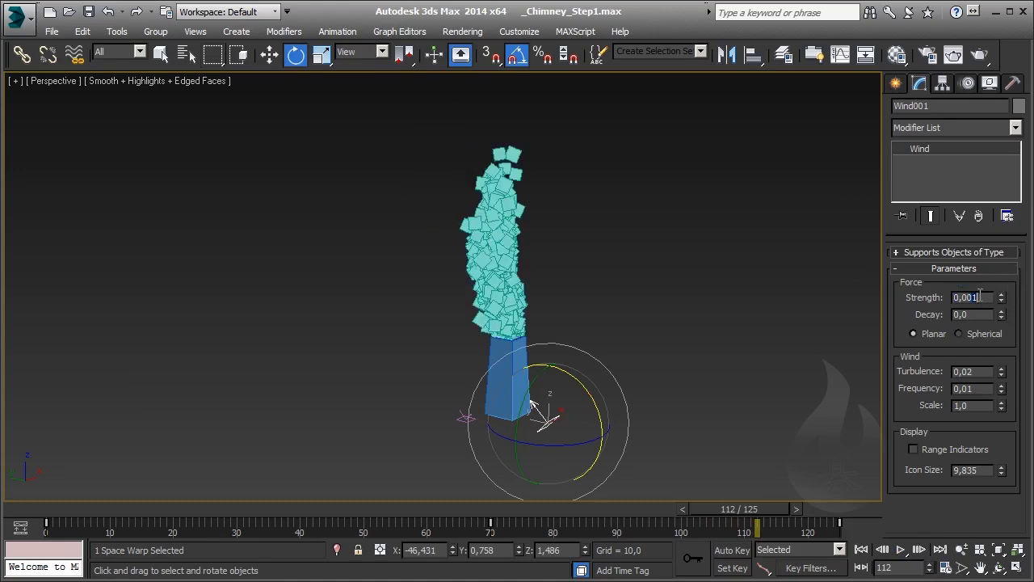
text(0,0025)
text(0,002)
key(Return)
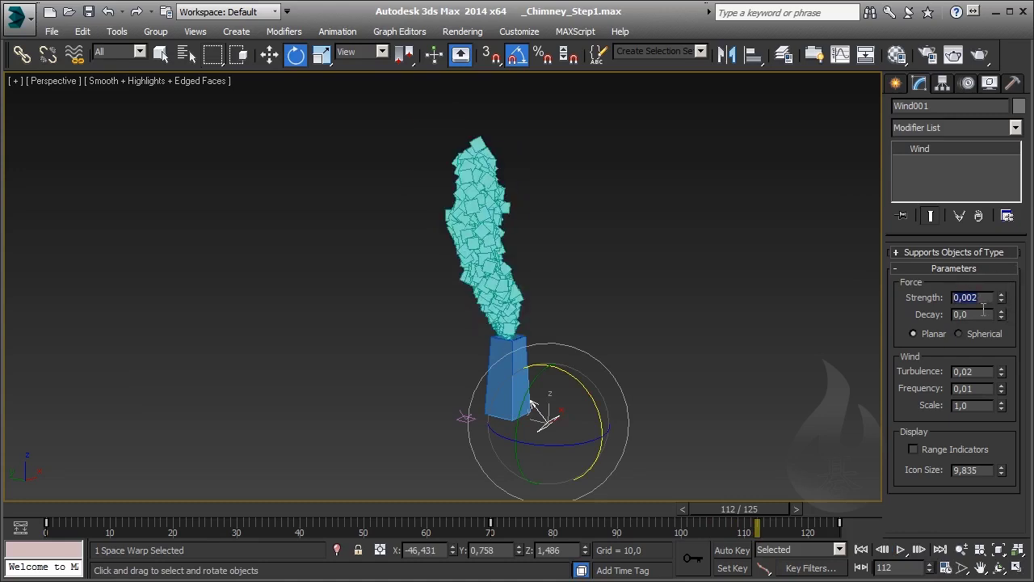
click(861, 550)
click(901, 549)
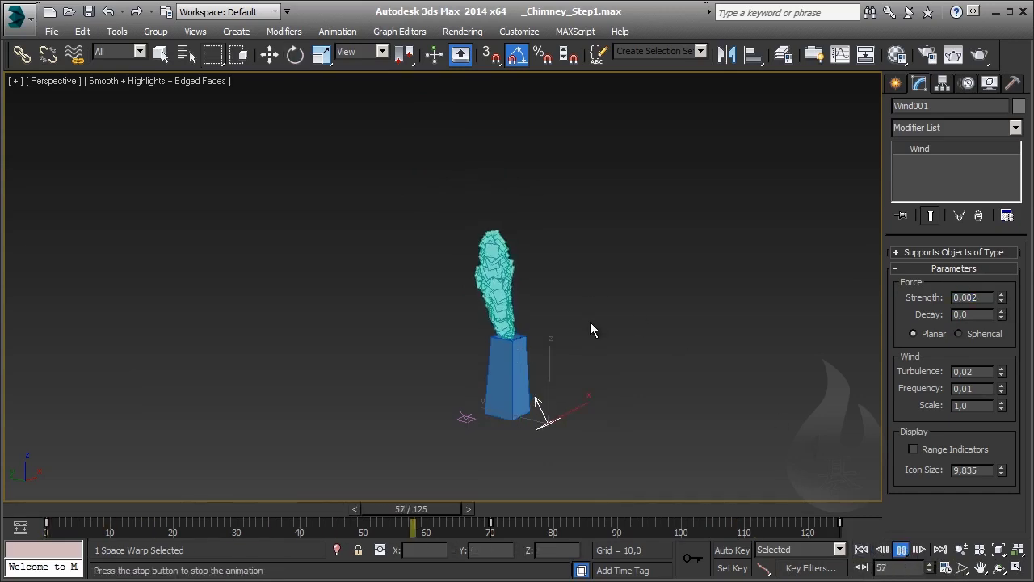
scroll(503, 300, up, 5)
scroll(504, 332, up, 2)
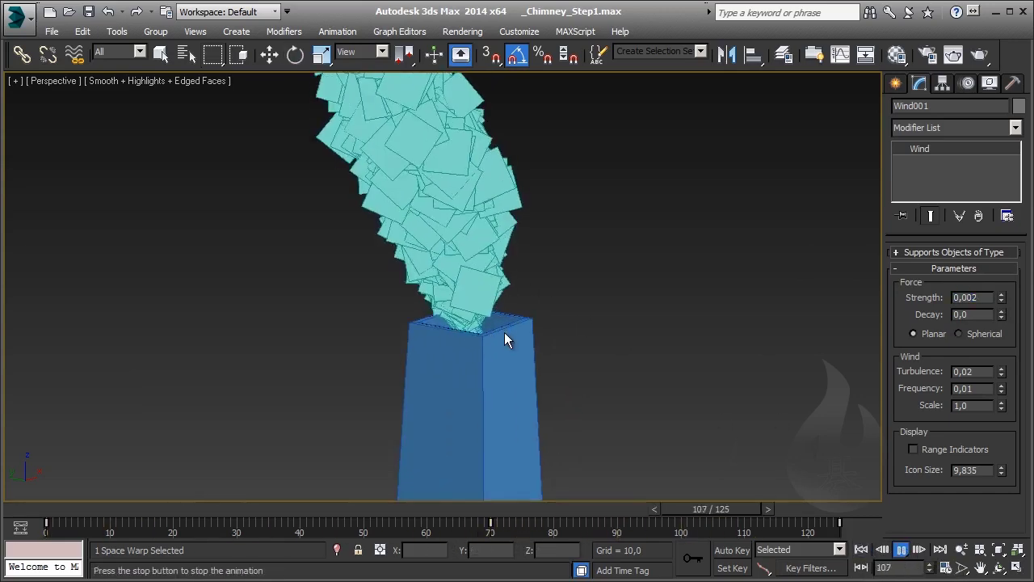
scroll(471, 341, up, 3)
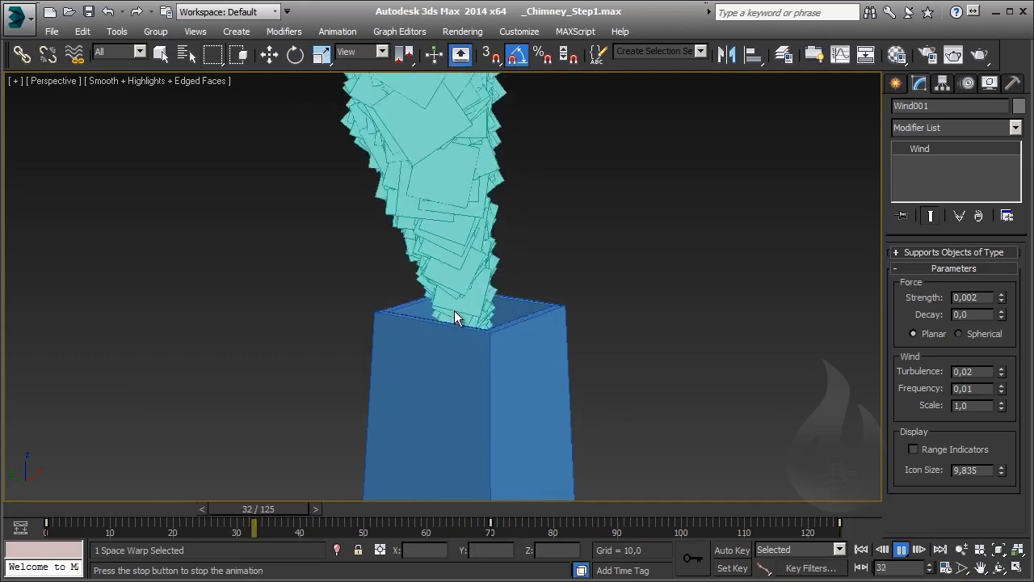